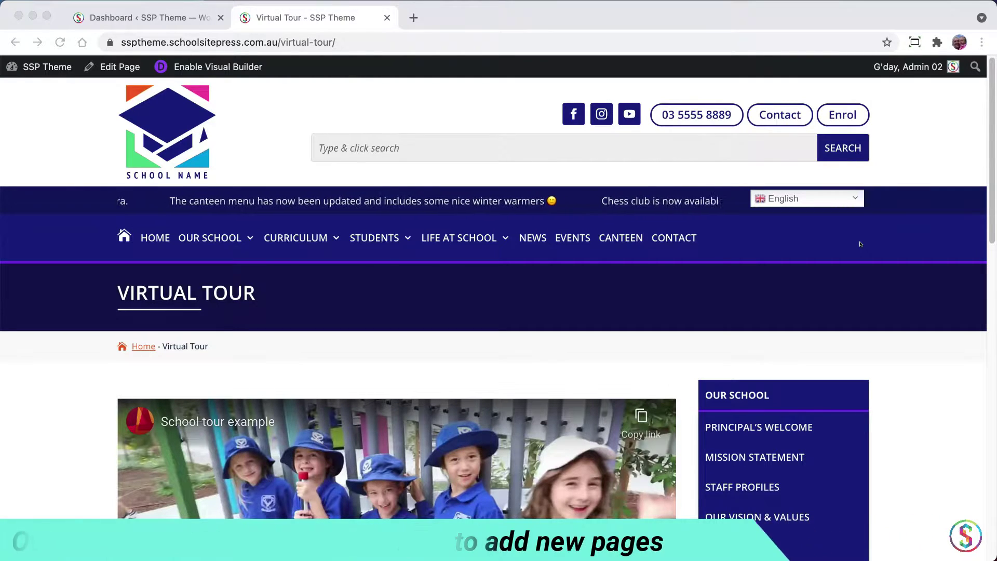
- Examine the Virtual Tour page's main navigation drop-downs and the Our School sidebar menu
click(990, 80)
drag(990, 80, 986, 133)
mouse_move(231, 115)
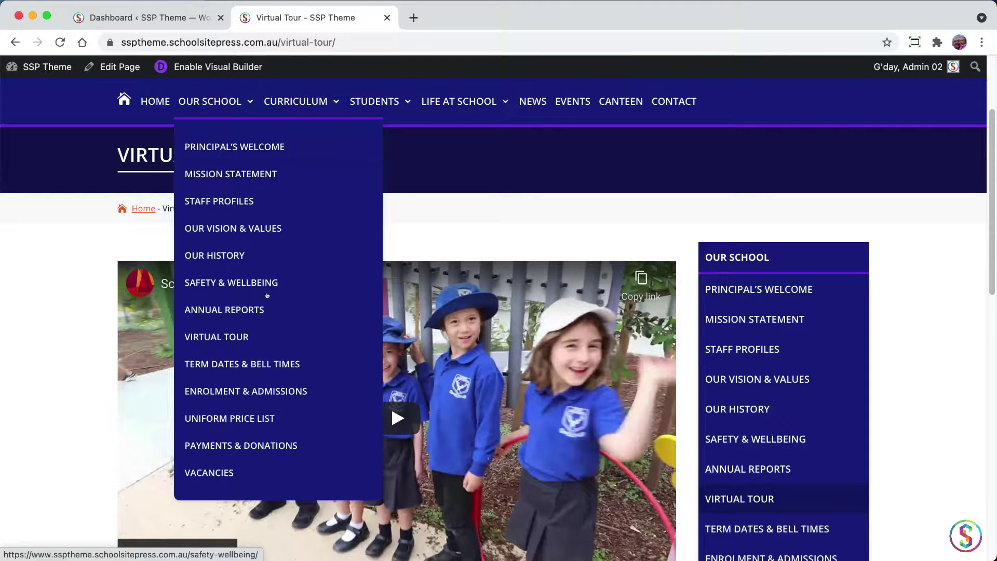
mouse_move(297, 110)
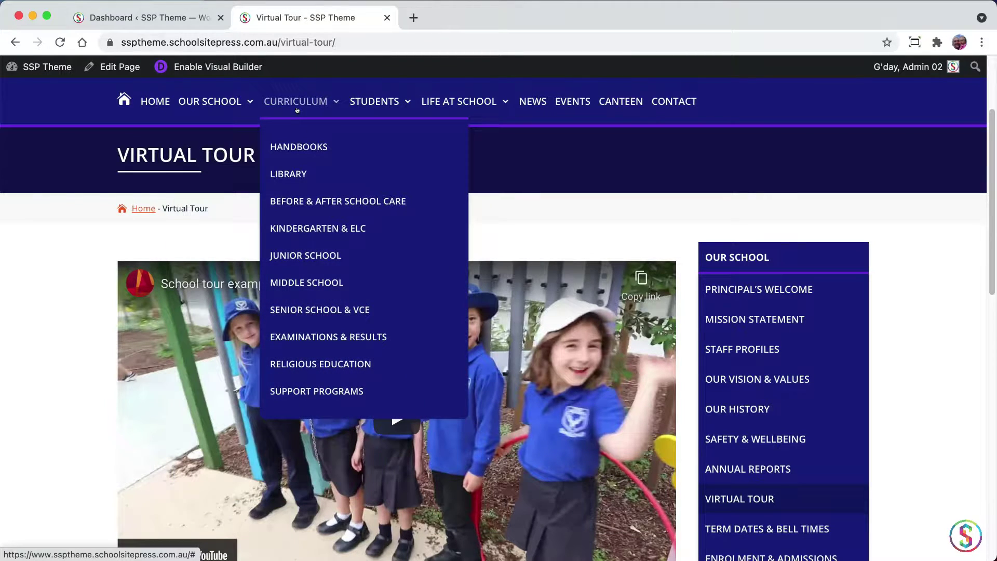
mouse_move(456, 103)
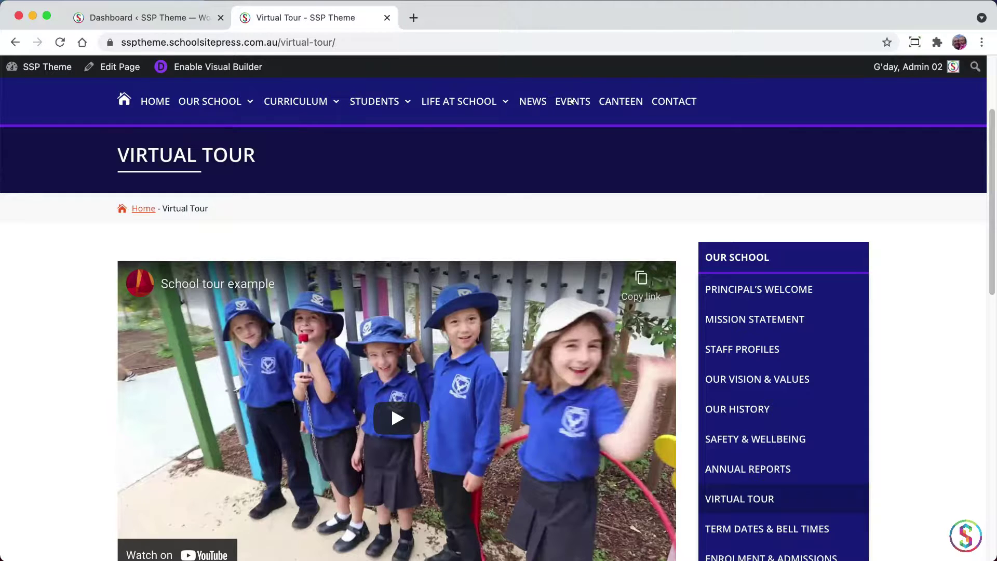
scroll(989, 140, down, 1)
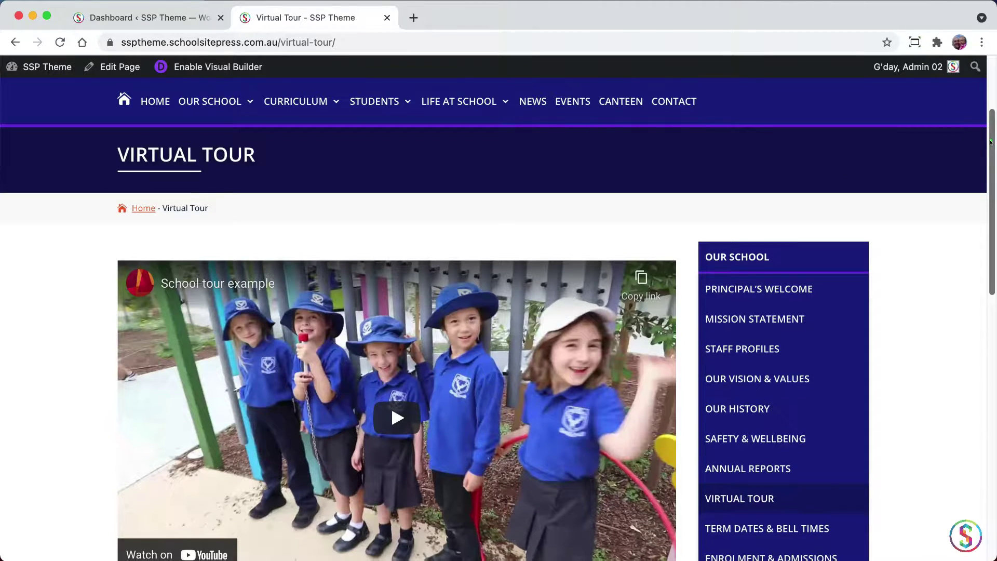
scroll(989, 141, down, 3)
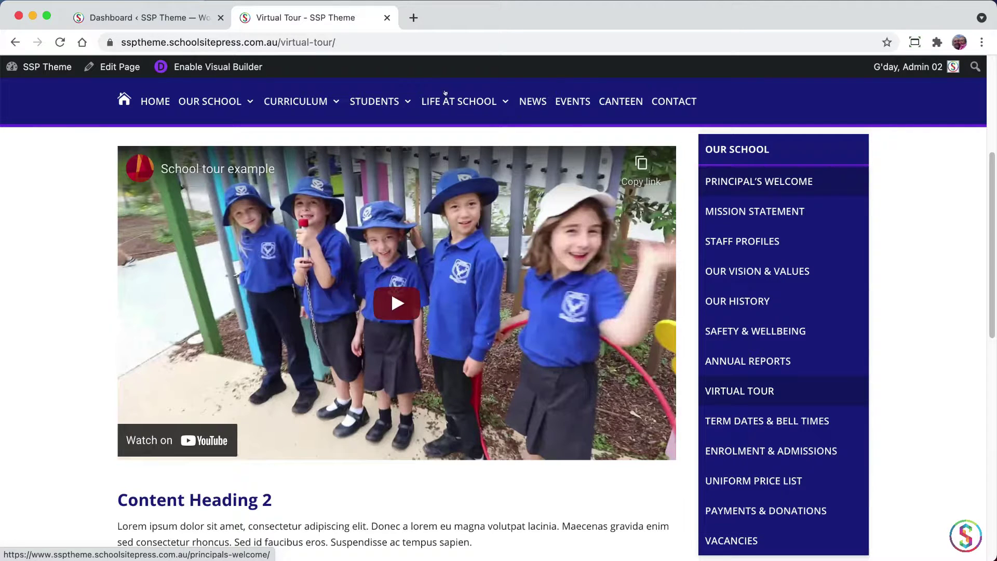
- Switch to the WordPress dashboard, open the list of all pages and look through it
click(170, 20)
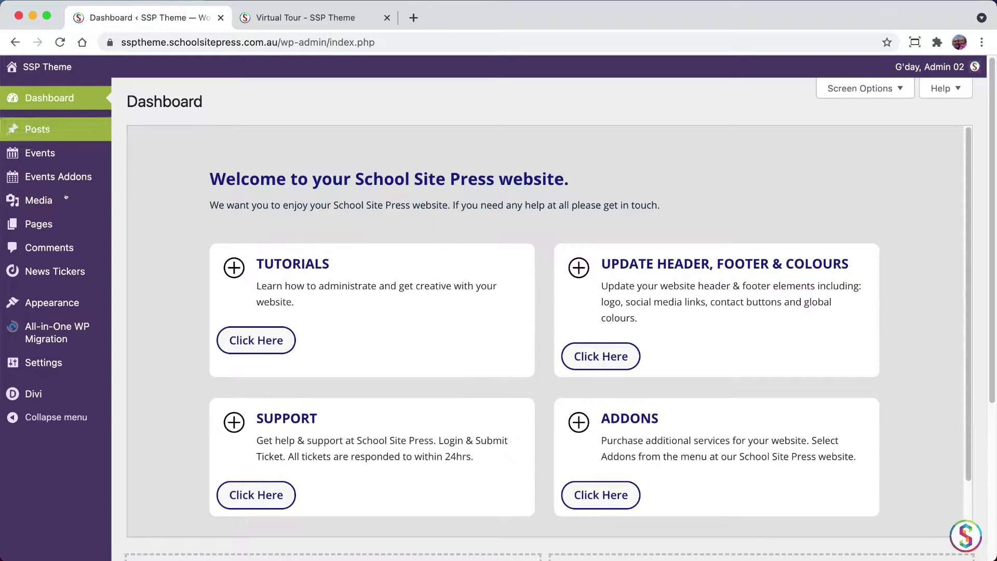
mouse_move(67, 221)
click(142, 225)
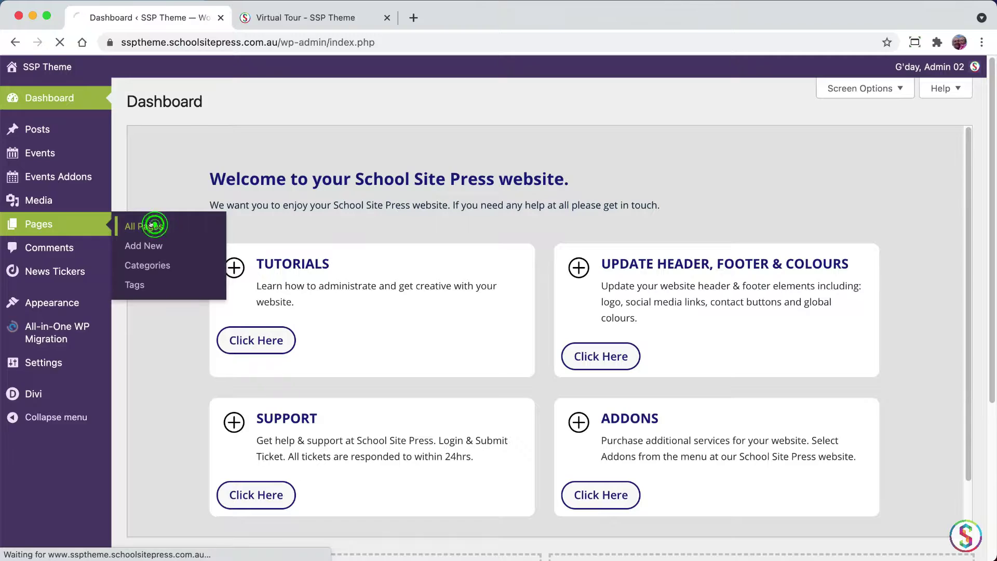
click(709, 120)
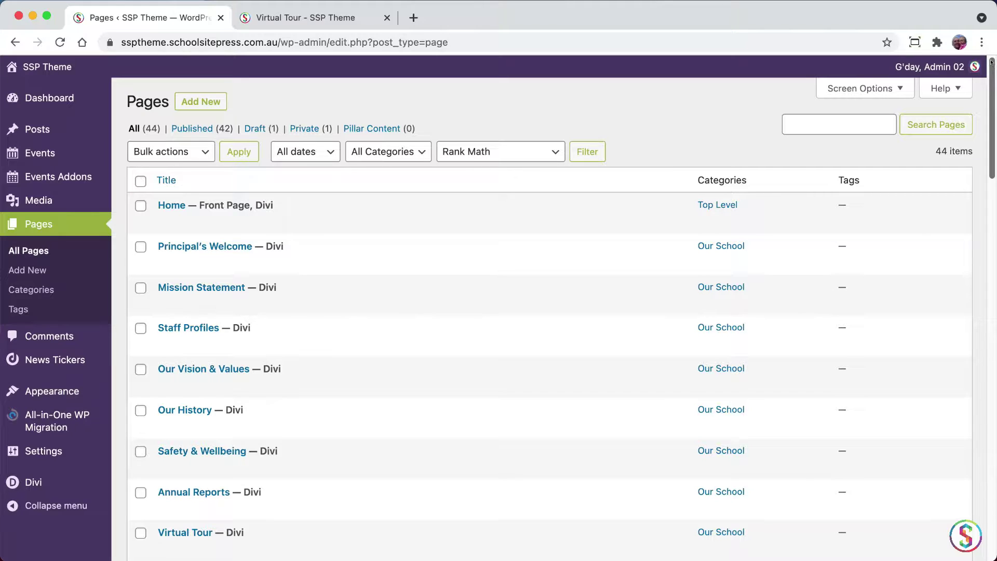
scroll(954, 384, down, 20)
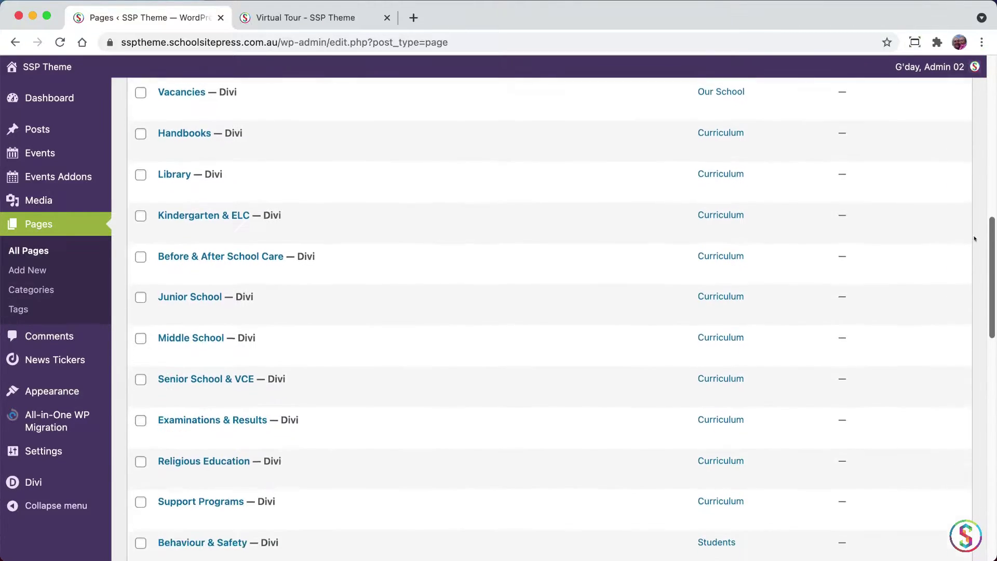
scroll(953, 385, down, 5)
scroll(947, 311, up, 20)
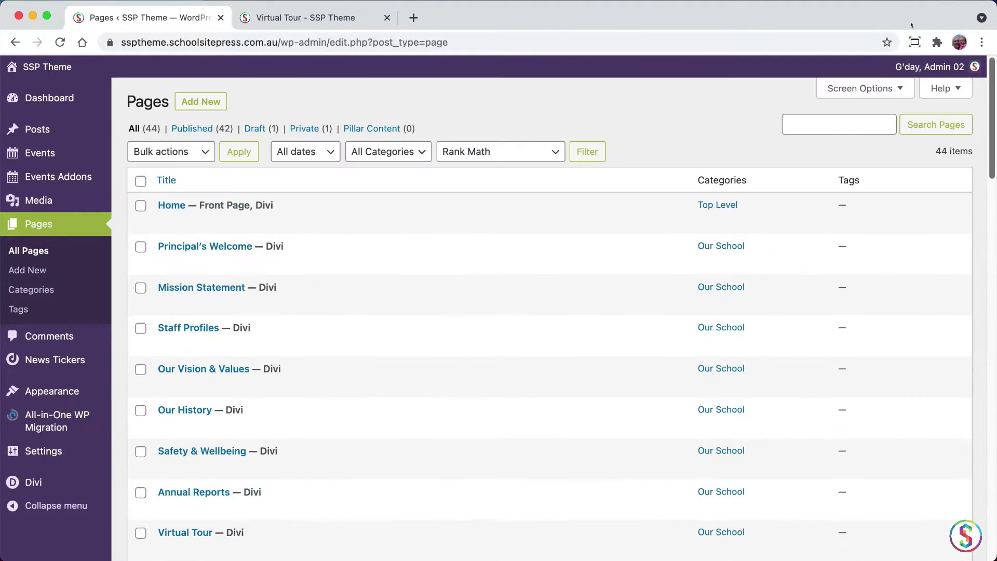
- Hide the Tags column in the pages list and close the display options
click(900, 89)
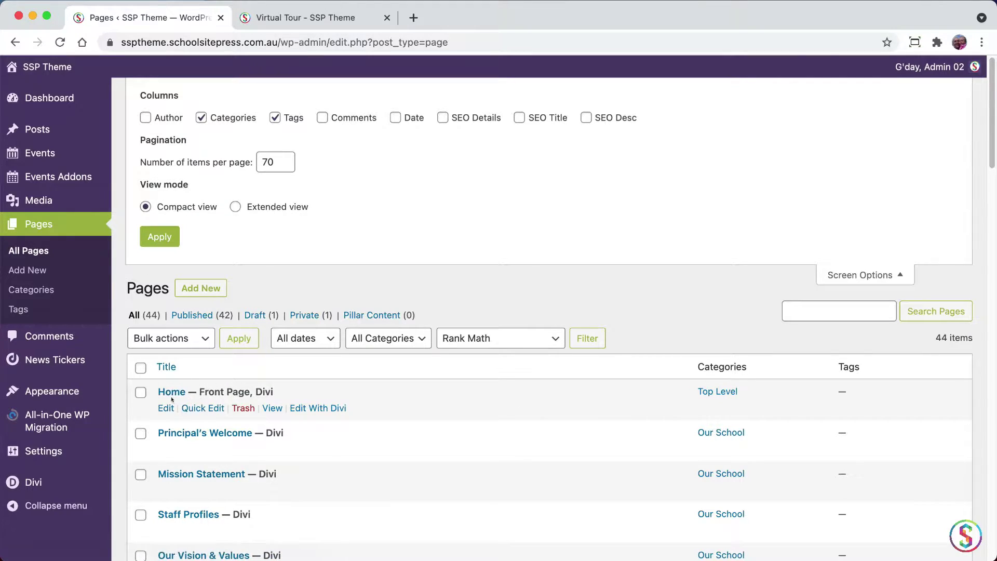
click(273, 117)
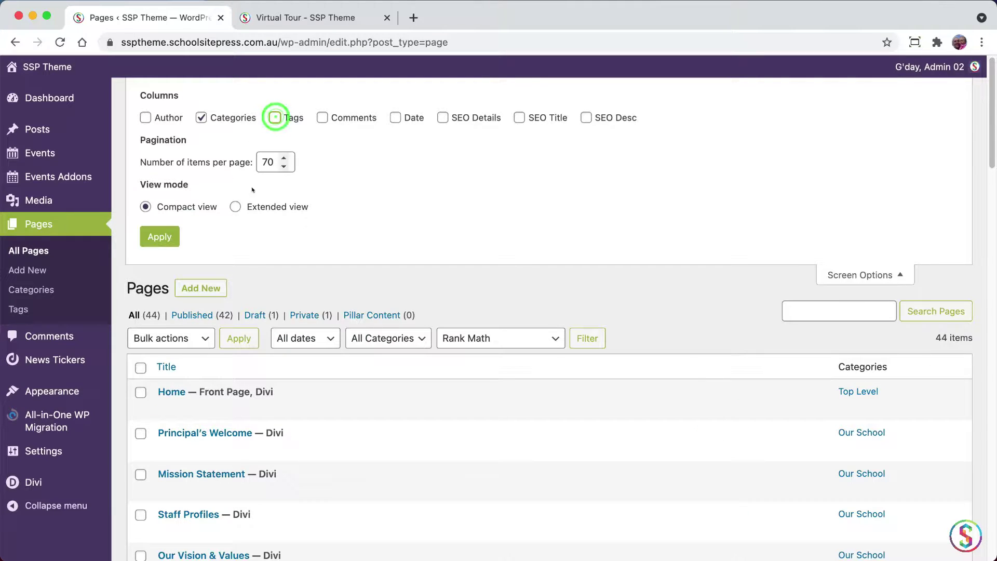
click(903, 276)
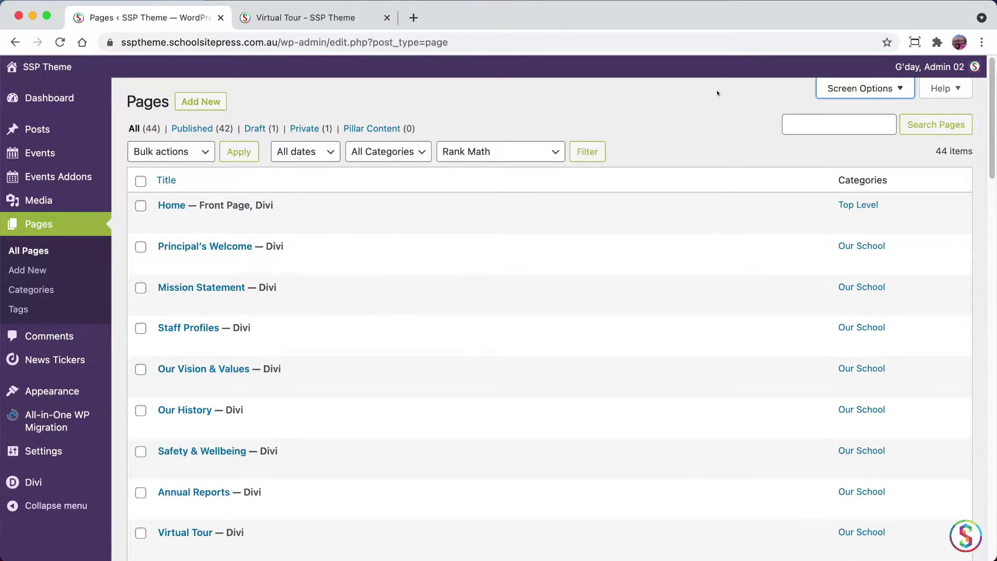
click(652, 106)
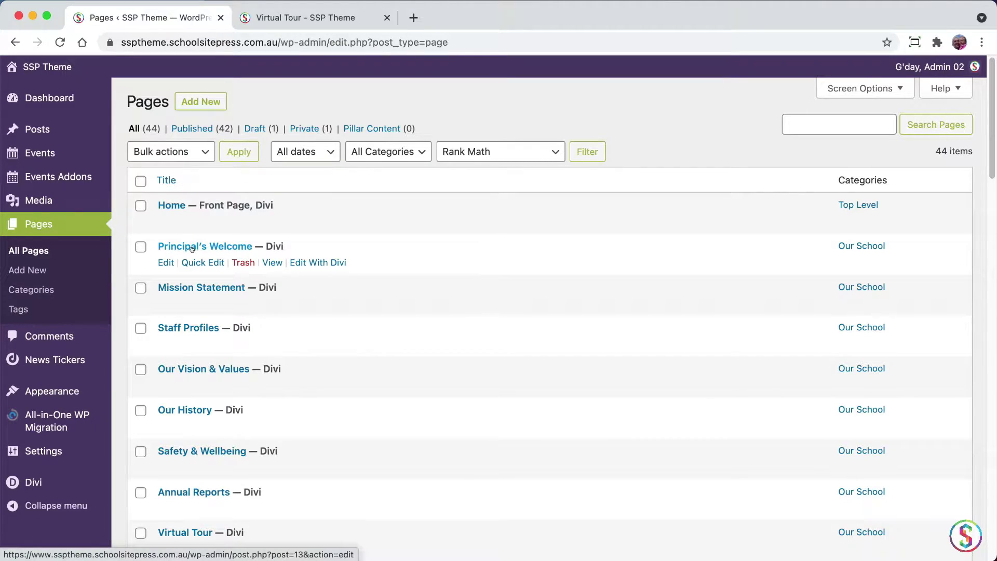
- Open the Principal's Welcome page for editing, retitle it "Principal's Message" and update it
click(161, 262)
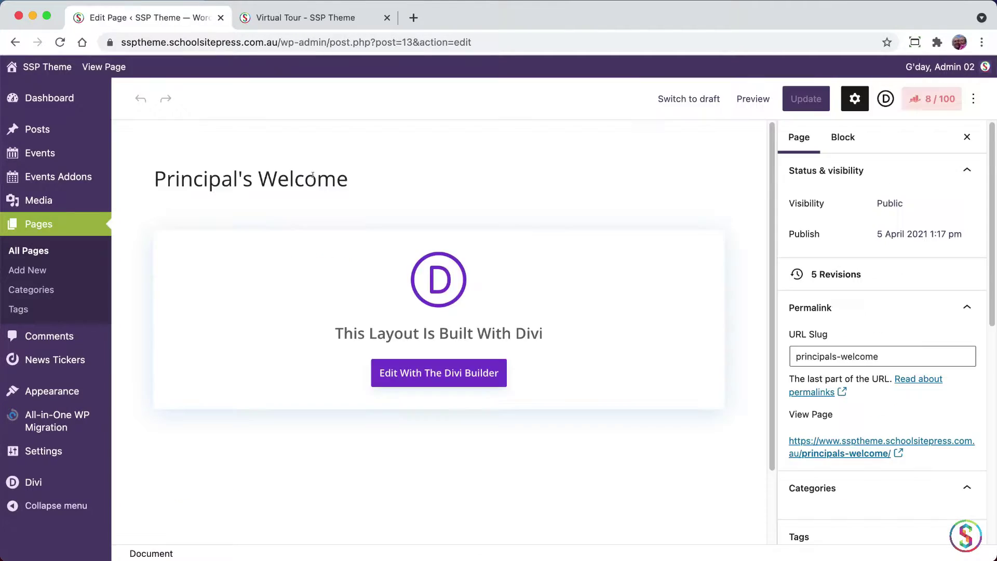
click(312, 178)
drag(337, 178, 263, 177)
text(Message)
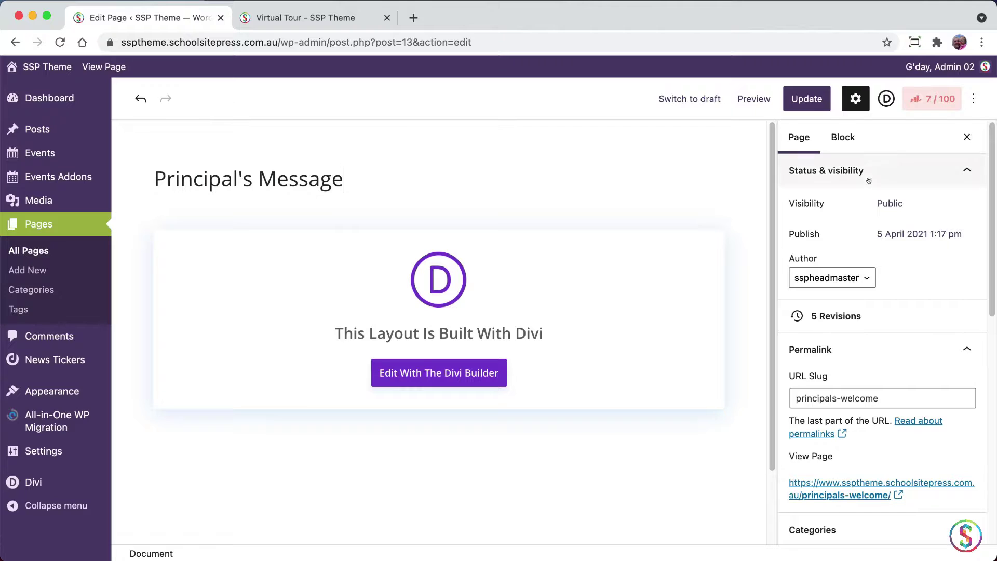
click(807, 99)
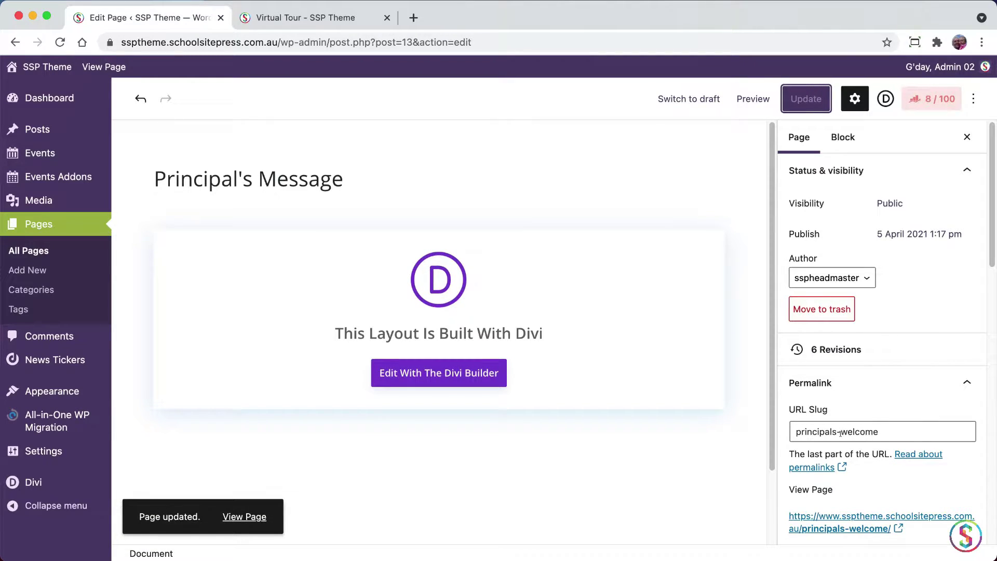
- Highlight the word "welcome" in the page's URL slug without editing it
drag(840, 431, 887, 431)
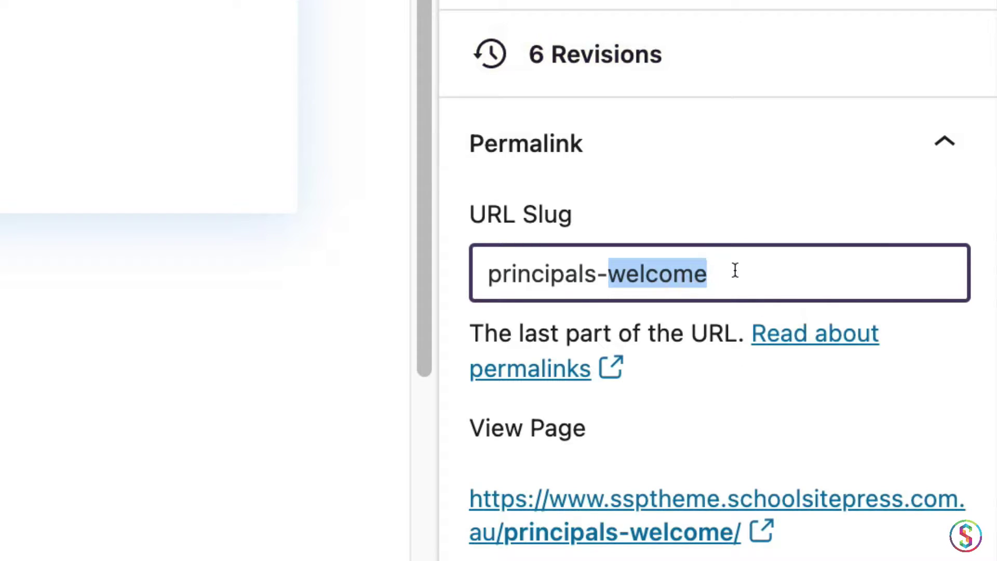
click(737, 271)
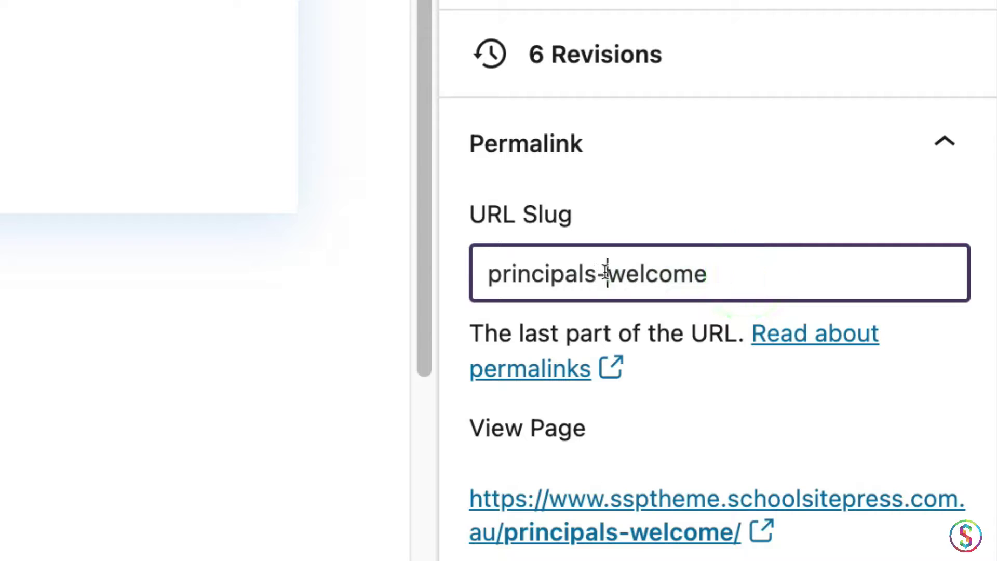
drag(607, 273, 749, 295)
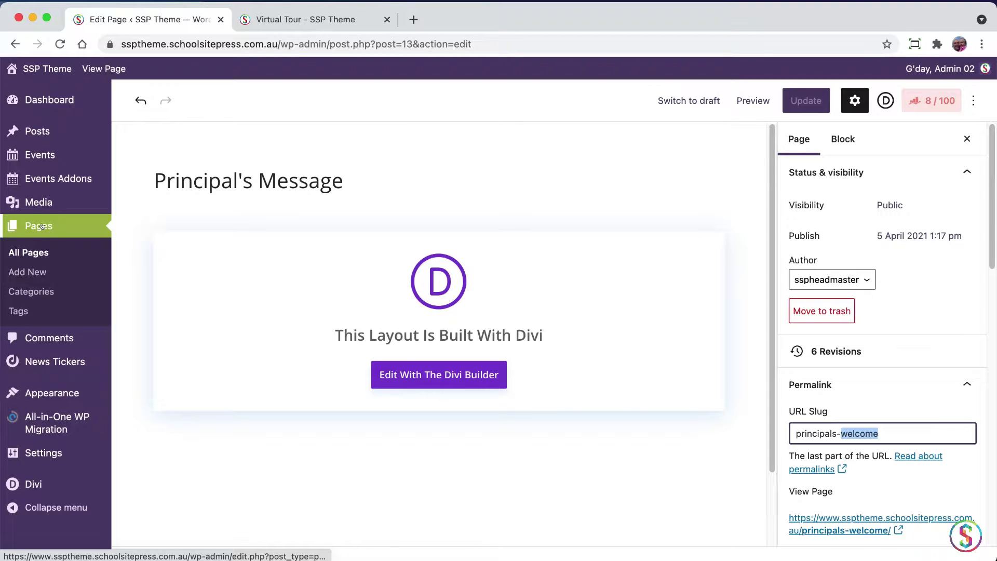
- Open the site's menu editor and keep Primary Menu as the menu being edited
mouse_move(52, 399)
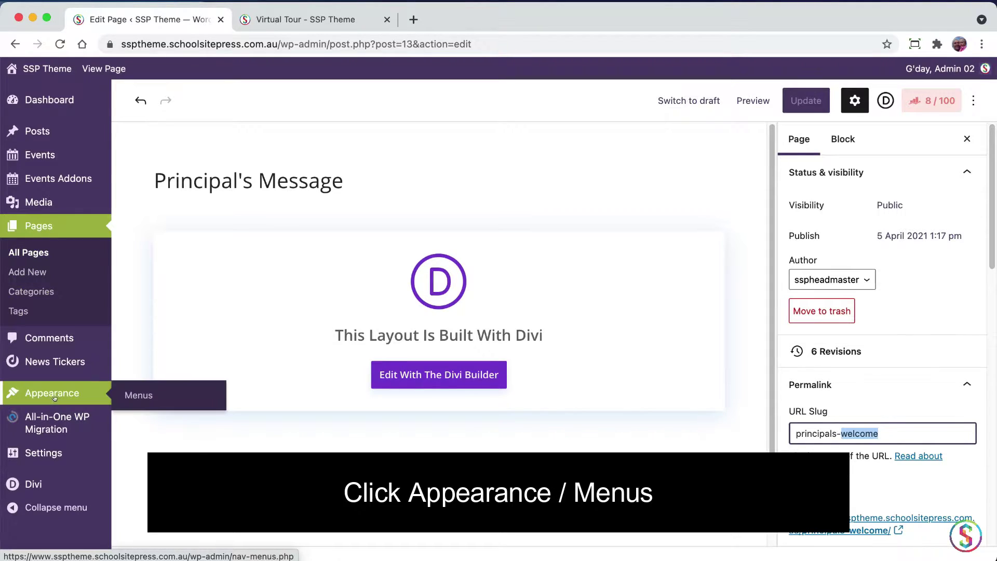
click(132, 397)
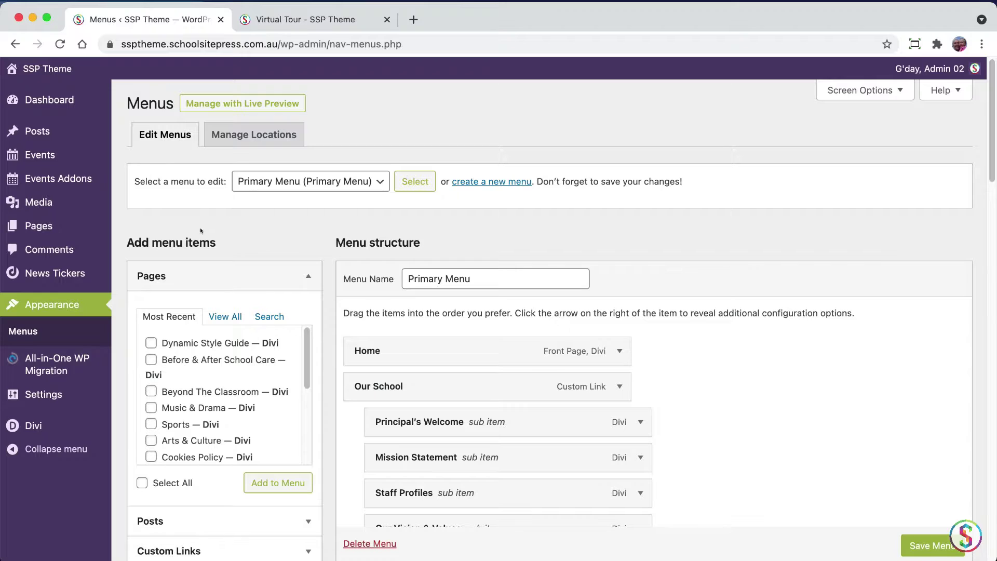
click(301, 181)
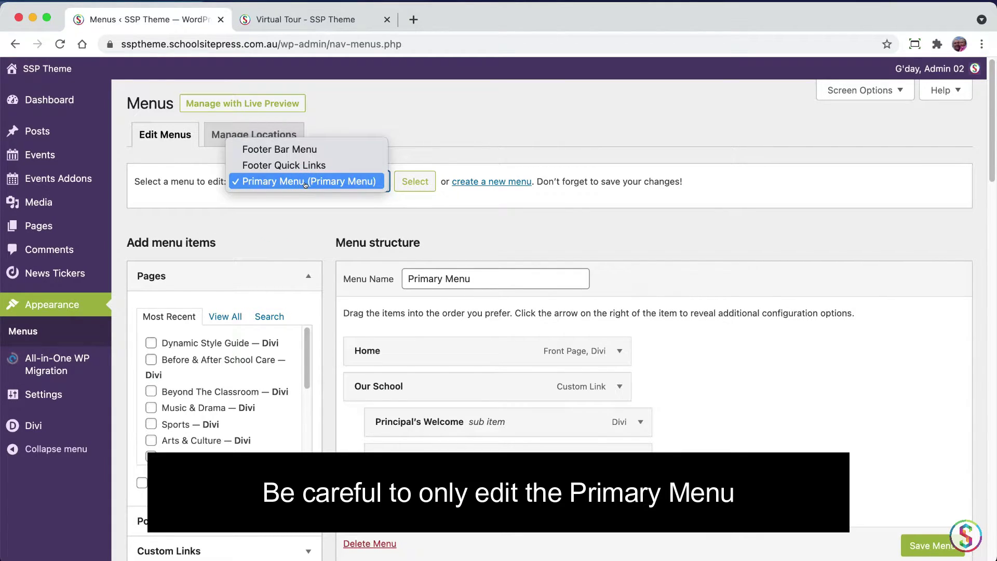
click(271, 222)
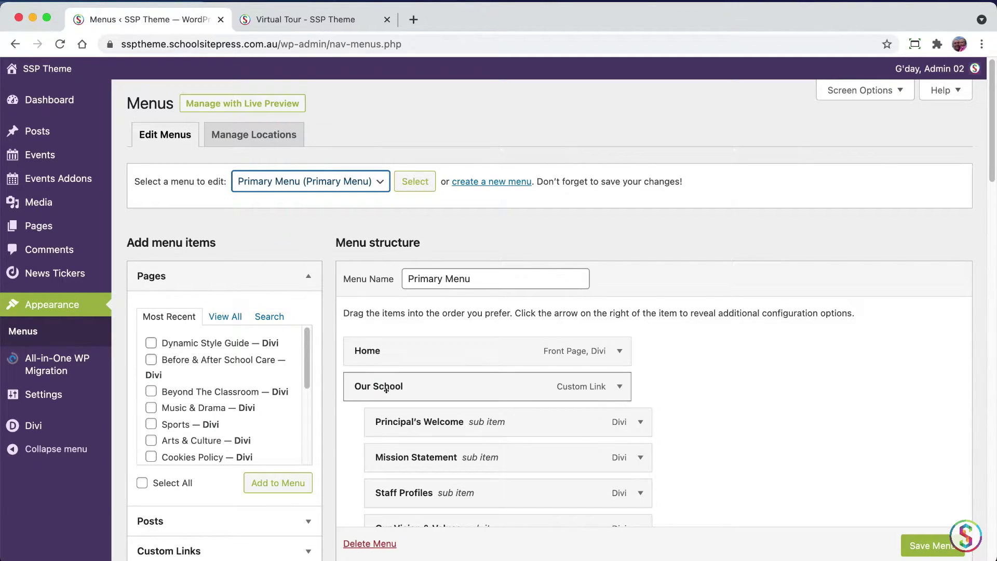
- Compare the Primary Menu's items and sub items with the navigation on the live Virtual Tour page
click(291, 19)
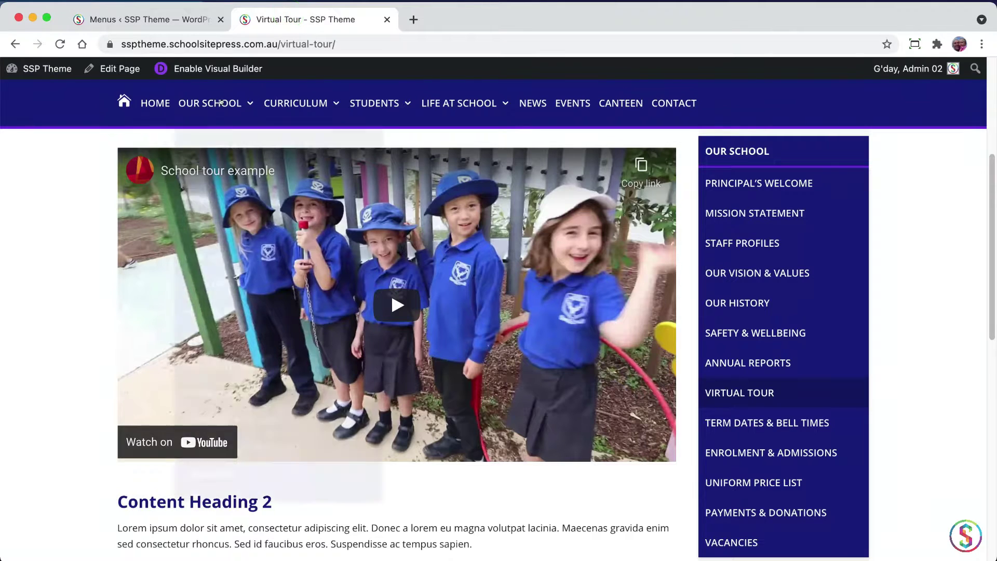
click(141, 20)
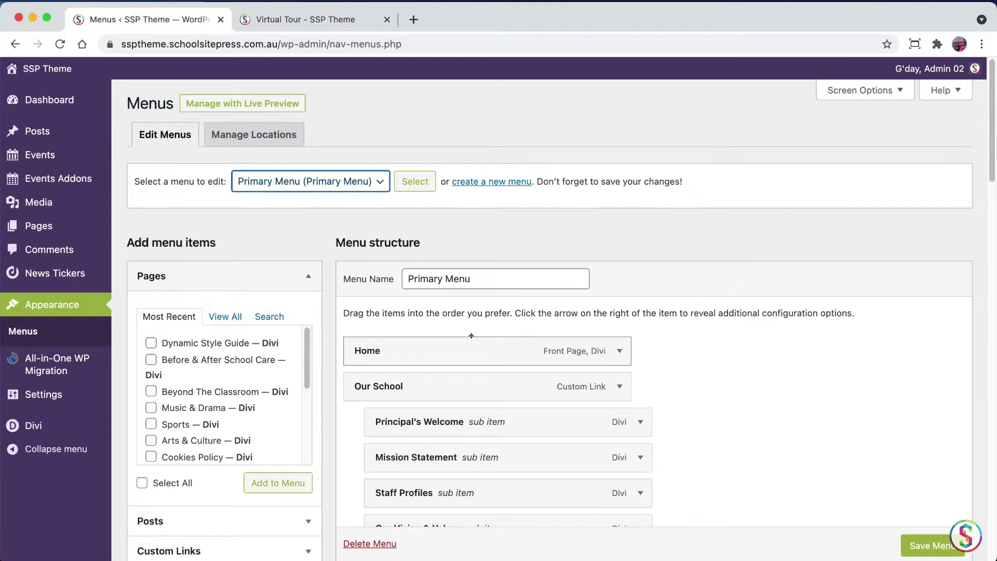
scroll(972, 172, down, 4)
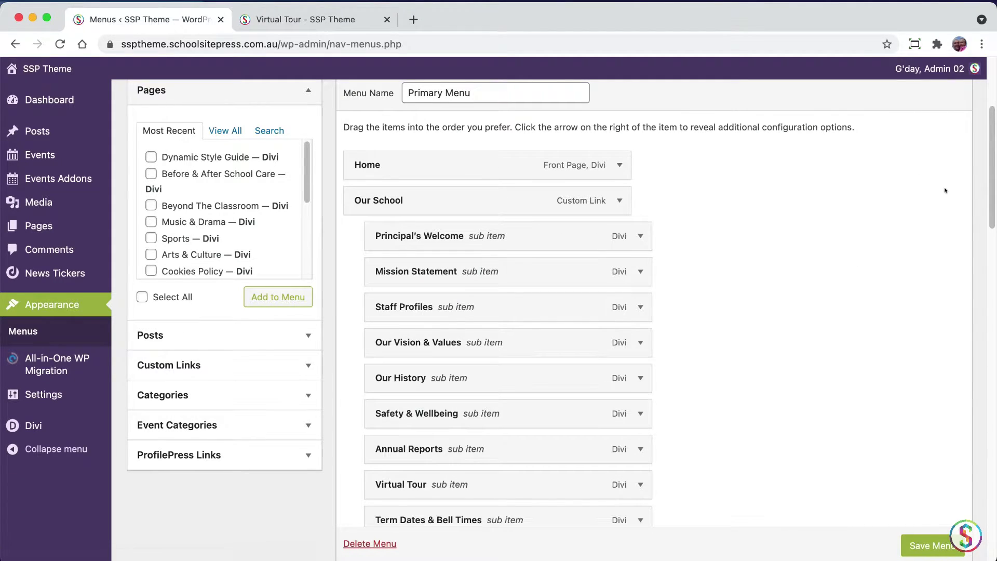
drag(991, 139, 944, 271)
scroll(945, 271, up, 1)
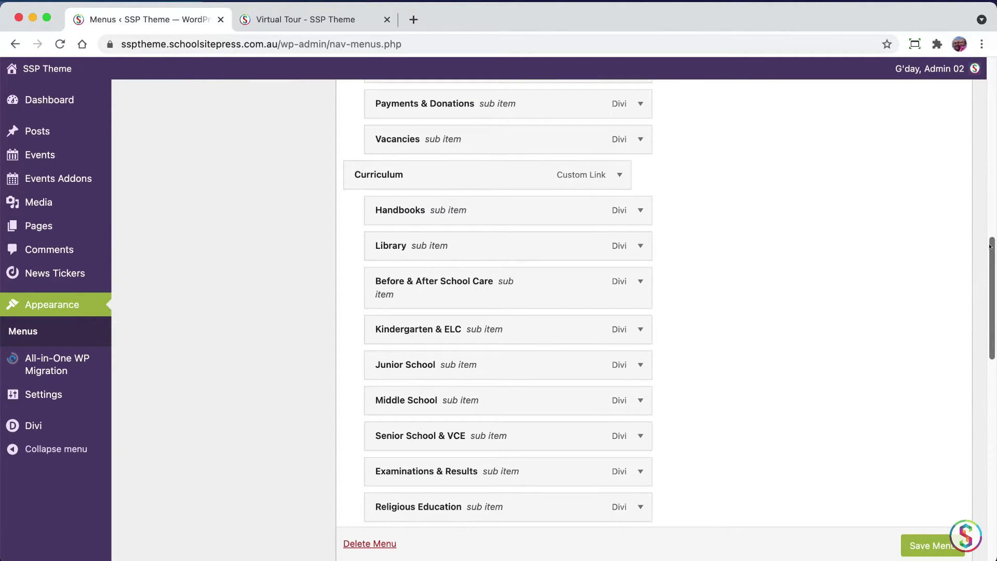
drag(991, 244, 958, 56)
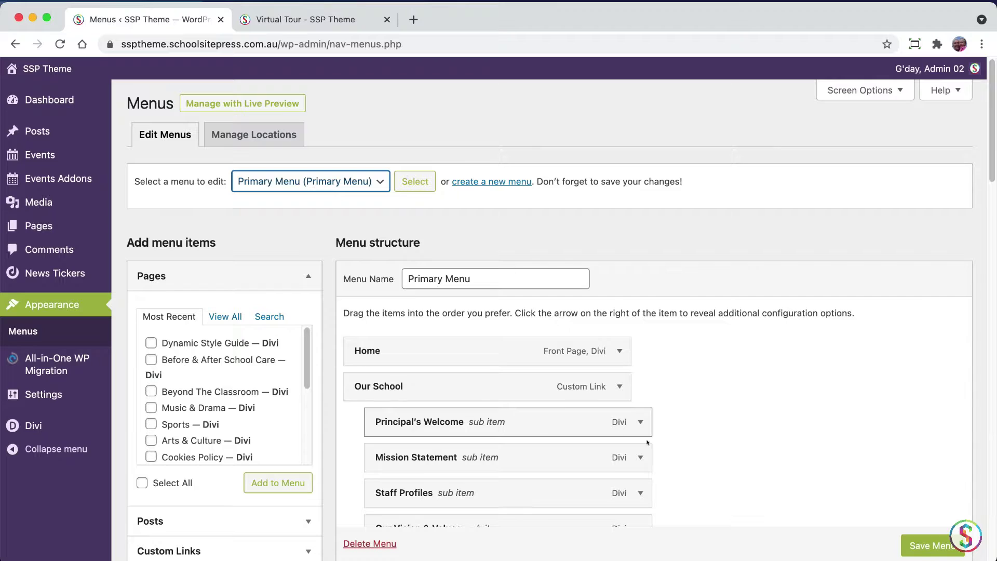
- Set the navigation label of the Principal's Welcome sub item under Our School to "Principal's Message" and save the menu
click(639, 421)
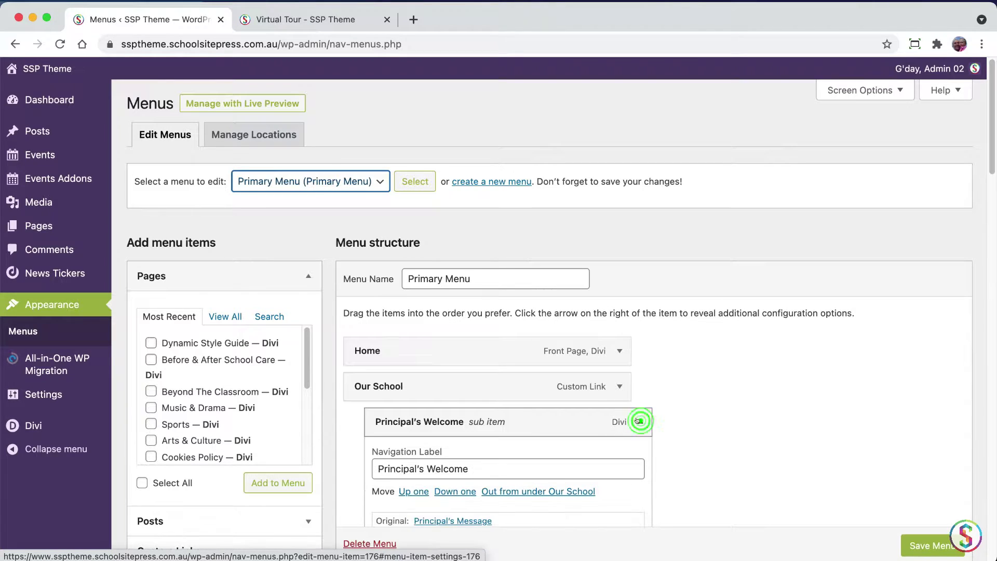
scroll(992, 162, down, 2)
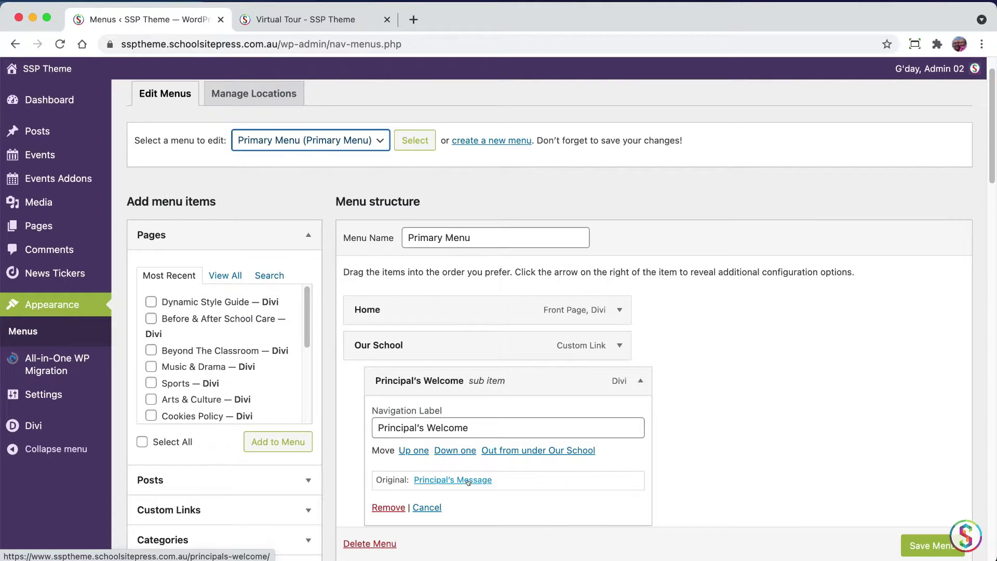
double_click(427, 428)
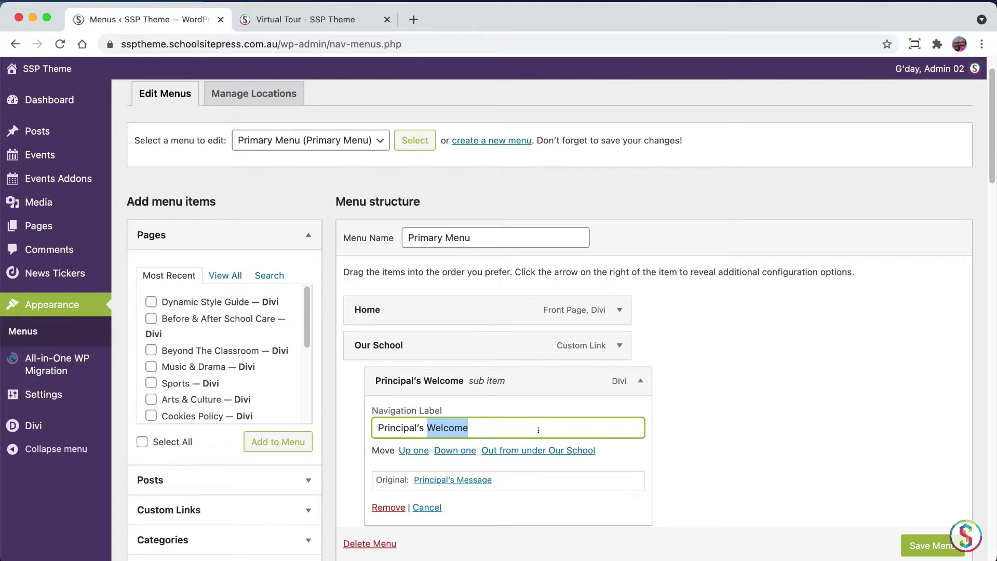
text(M)
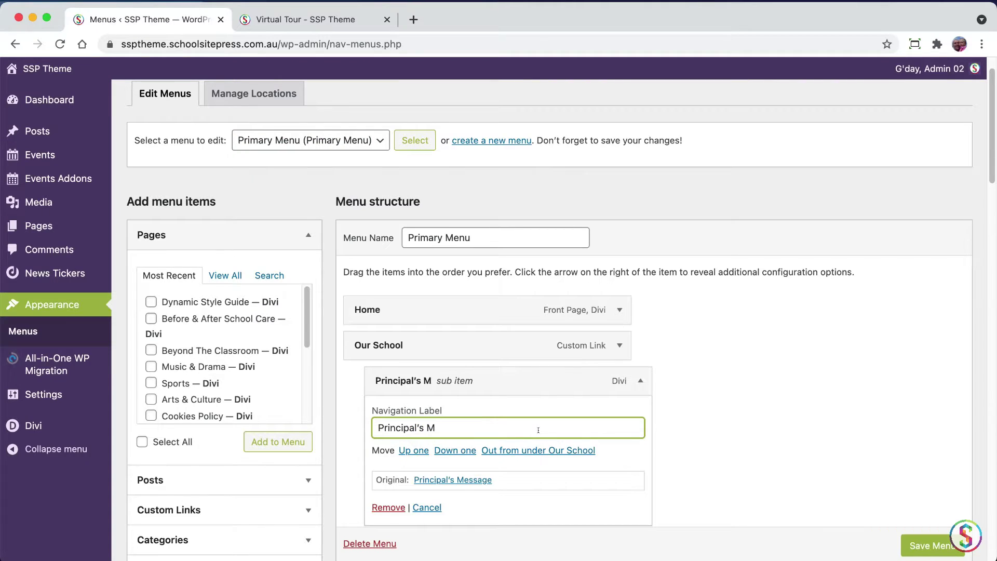
text(essage)
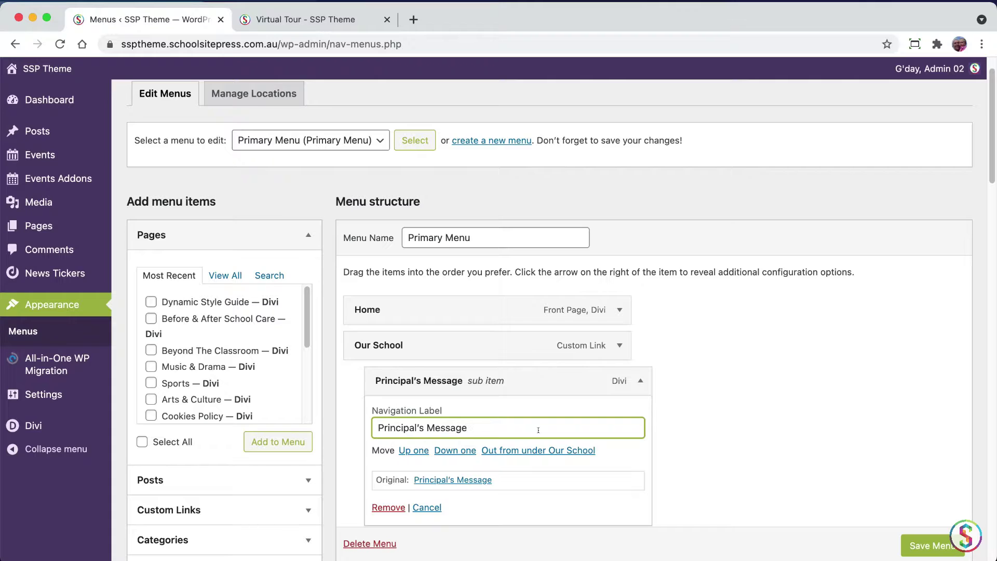
click(934, 550)
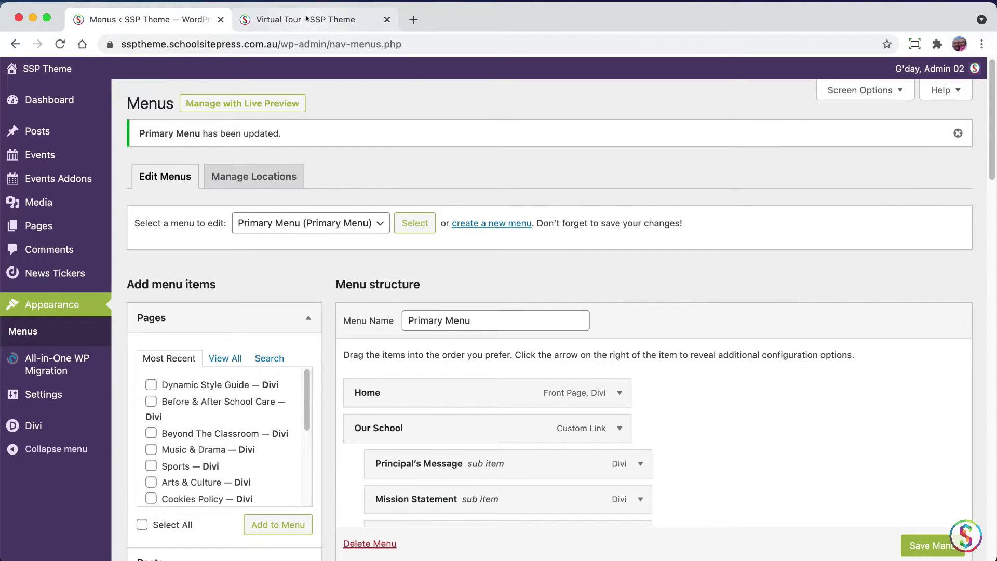
- Reload the live Virtual Tour page, open the renamed principal's page from its Our School links, and check its title and URL
click(307, 20)
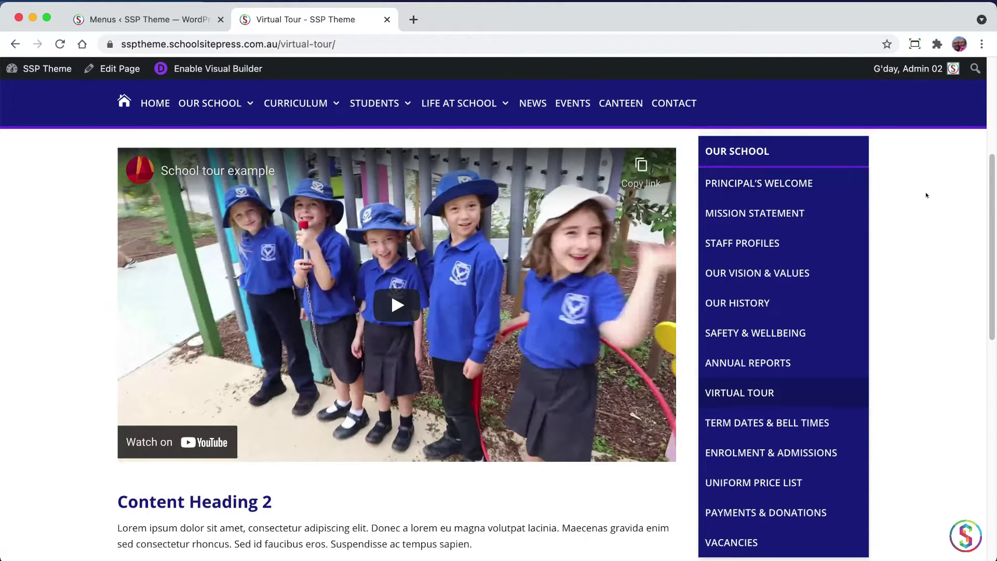
key(super+r)
click(731, 183)
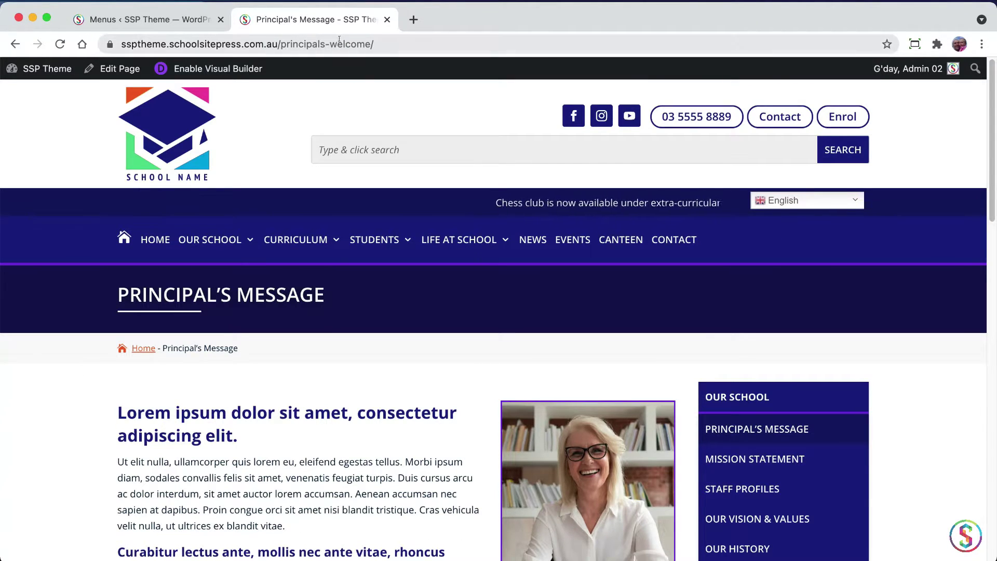
click(384, 42)
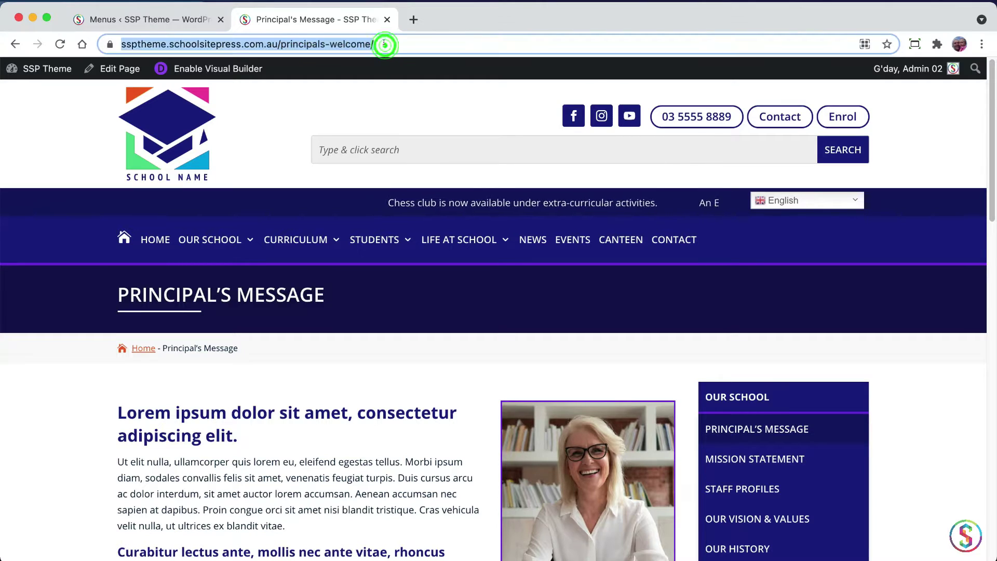
click(45, 441)
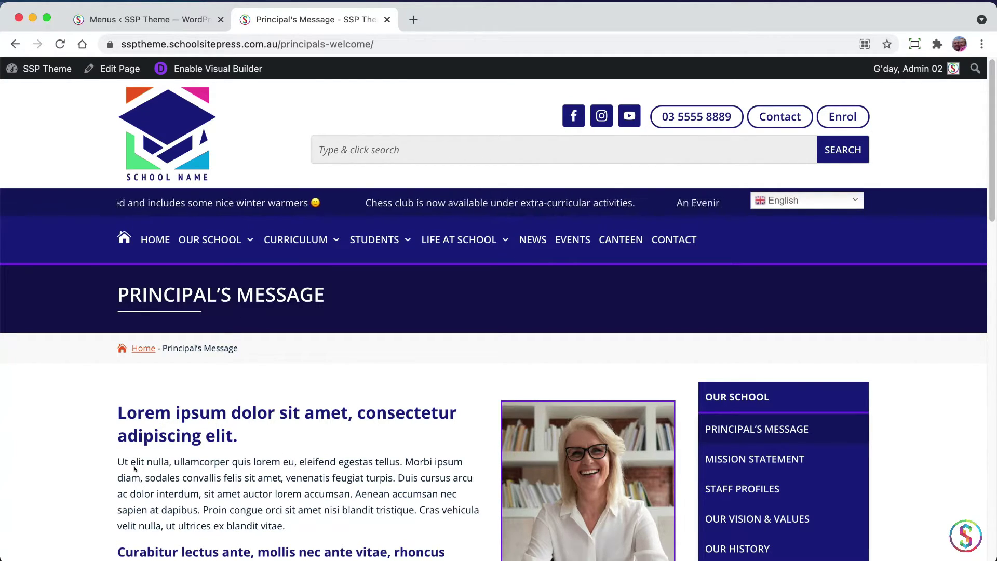
- Inspect the Order setting in the quick edit of the Principal's Message page in the admin page list, and close it without changes
click(146, 21)
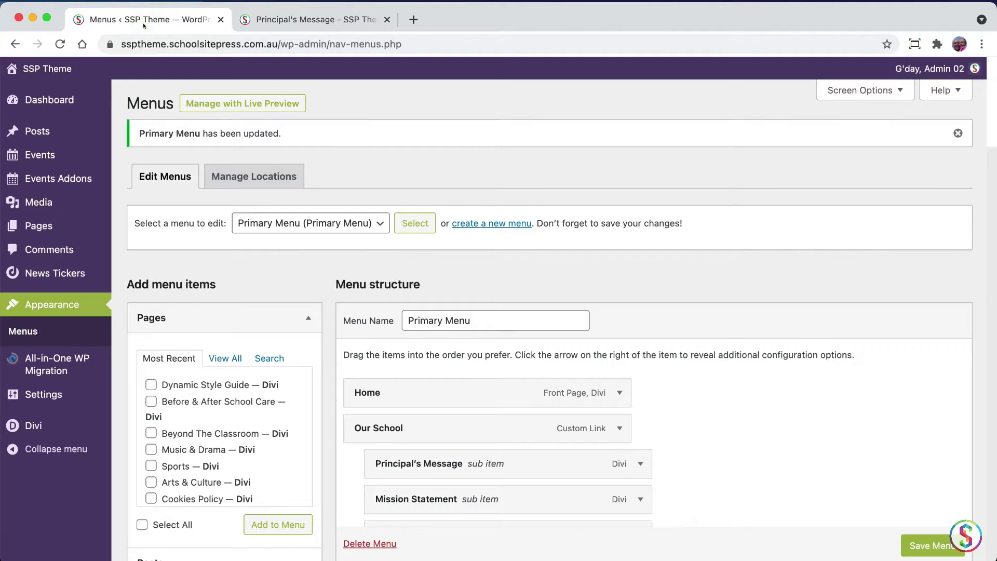
mouse_move(61, 228)
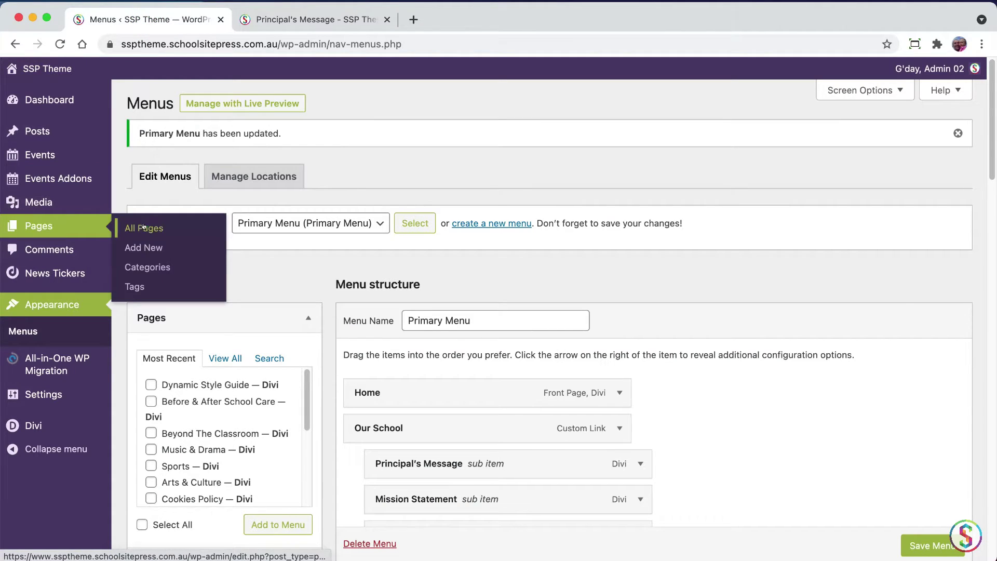
click(147, 227)
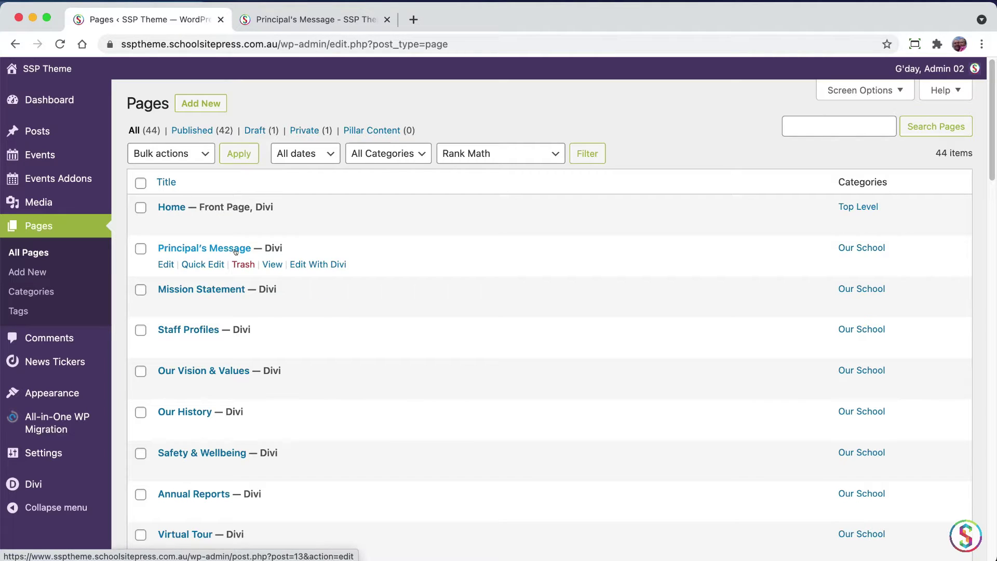
click(202, 265)
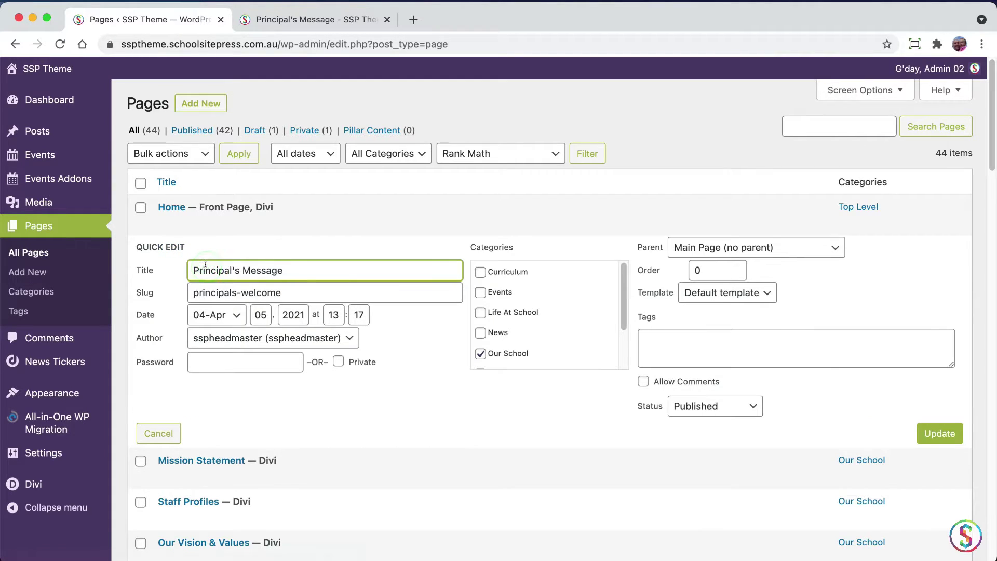
double_click(699, 270)
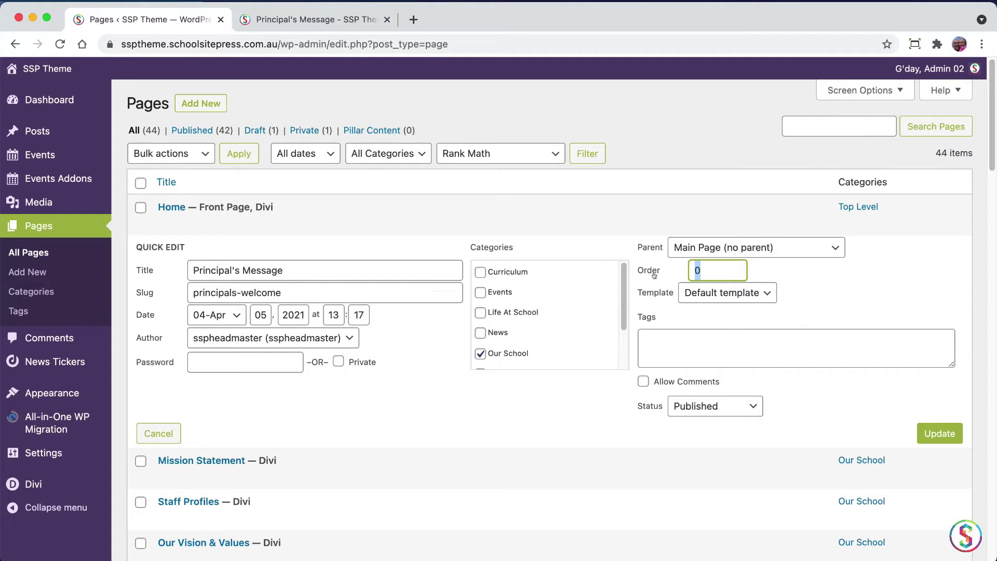
click(156, 433)
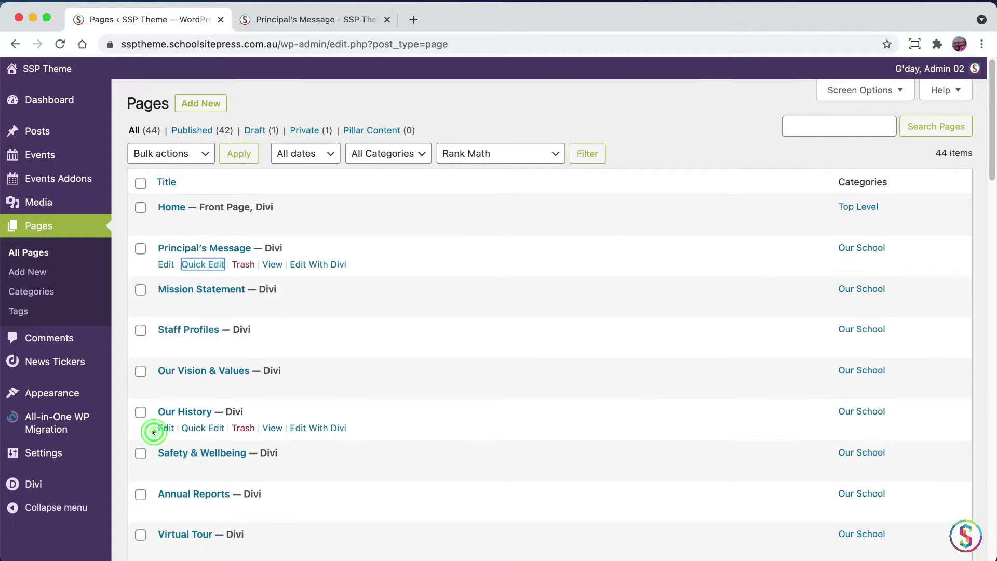
- Create a new page in the WordPress admin with the title "Principal's Background"
click(195, 101)
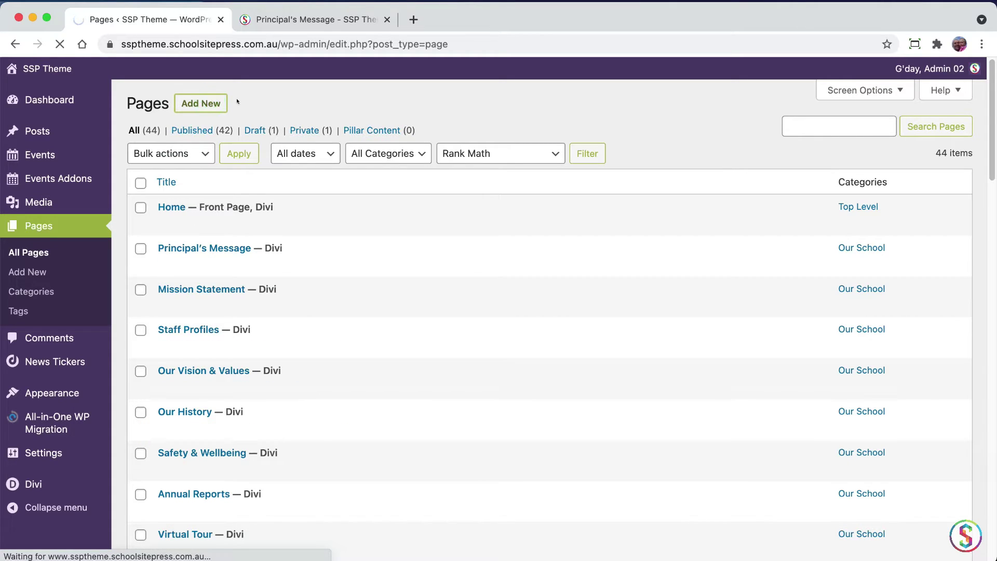
text(P)
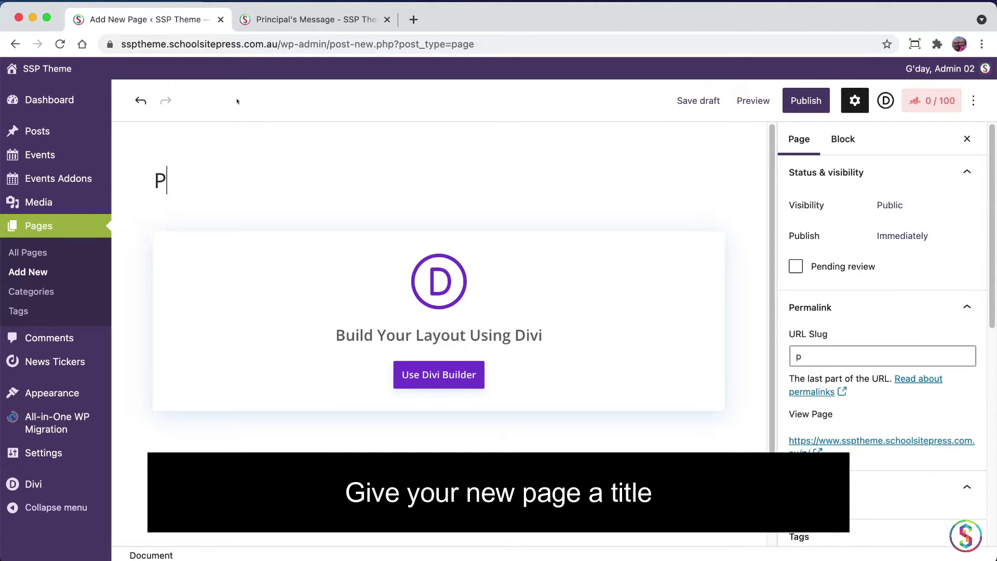
text(rinc)
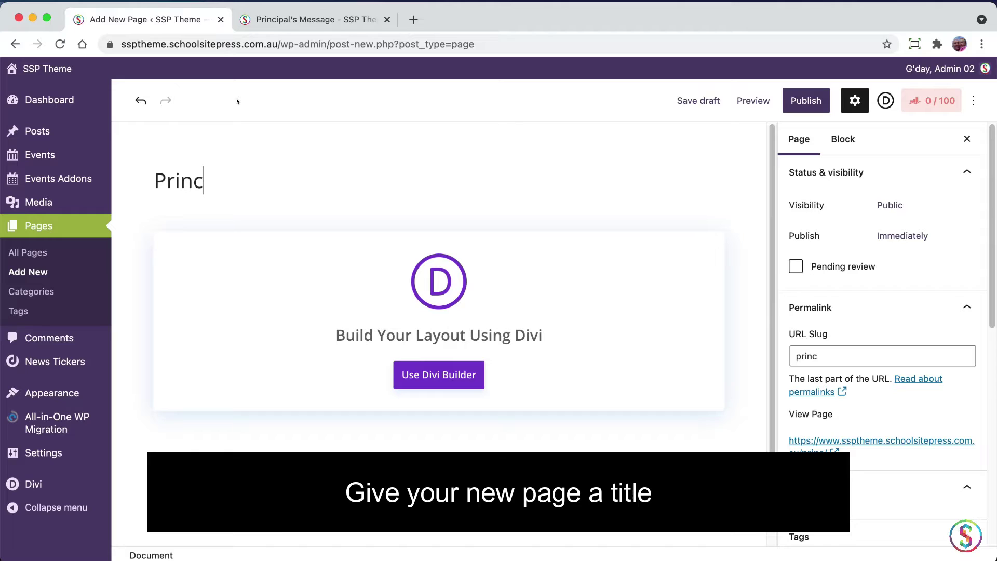
text(ipal)
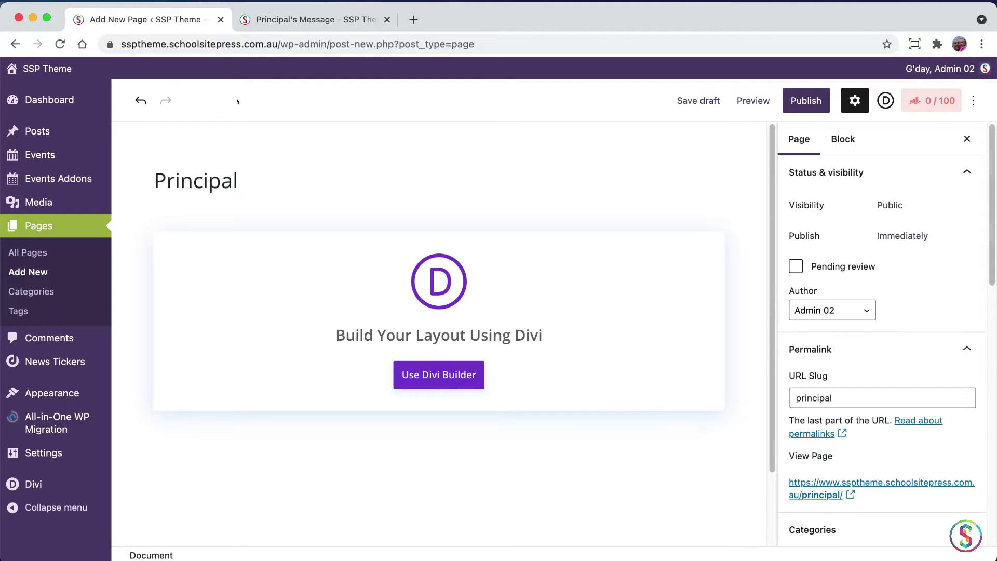
text('s Back)
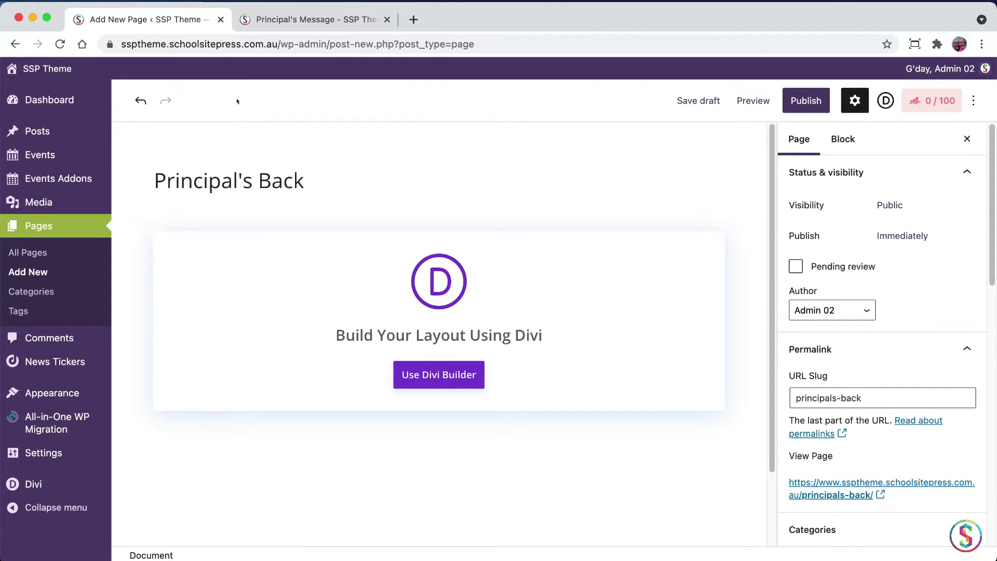
text(ground)
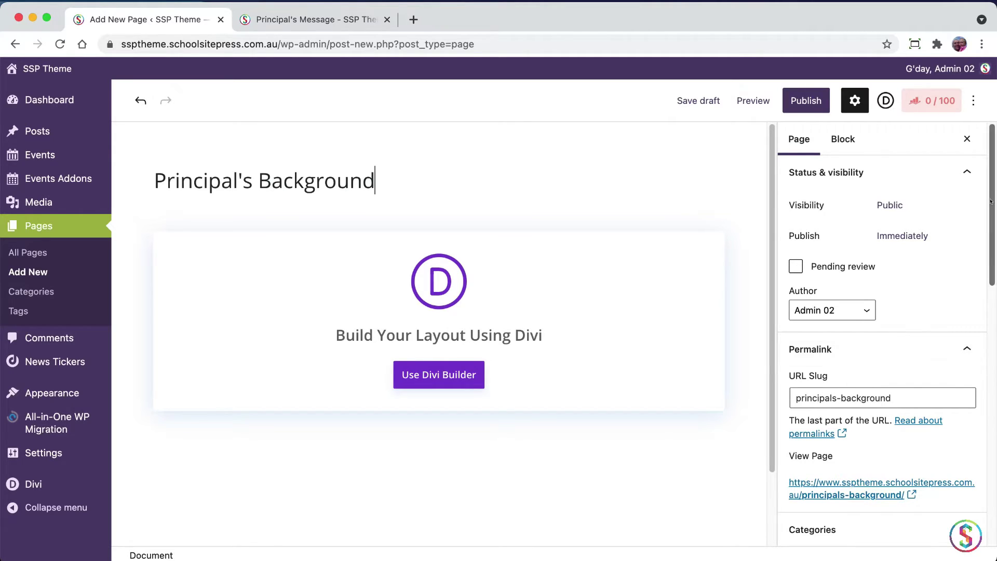
- Assign the Principal's Background page to the Our School category
scroll(986, 223, down, 1)
scroll(986, 224, down, 5)
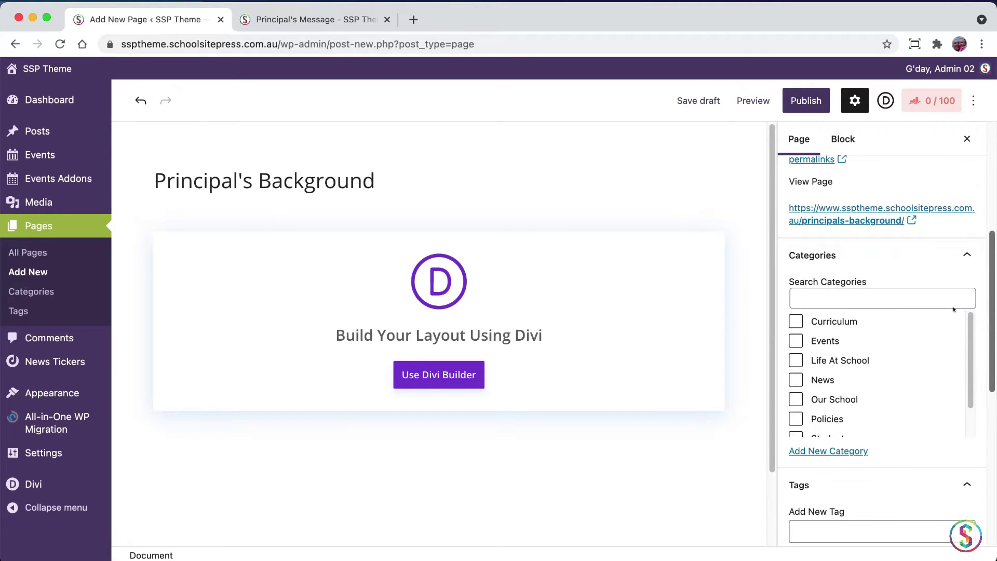
scroll(954, 310, up, 1)
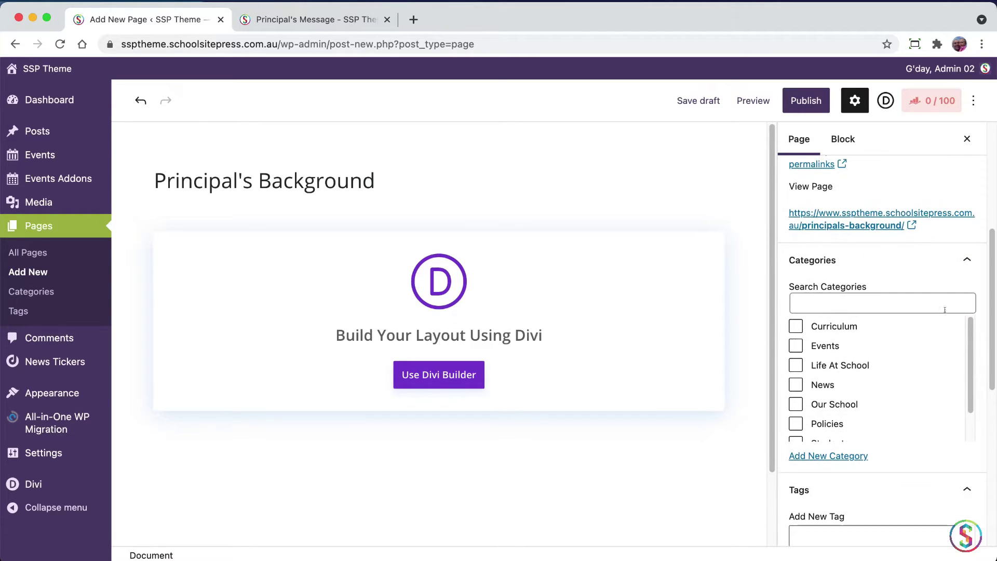
click(795, 404)
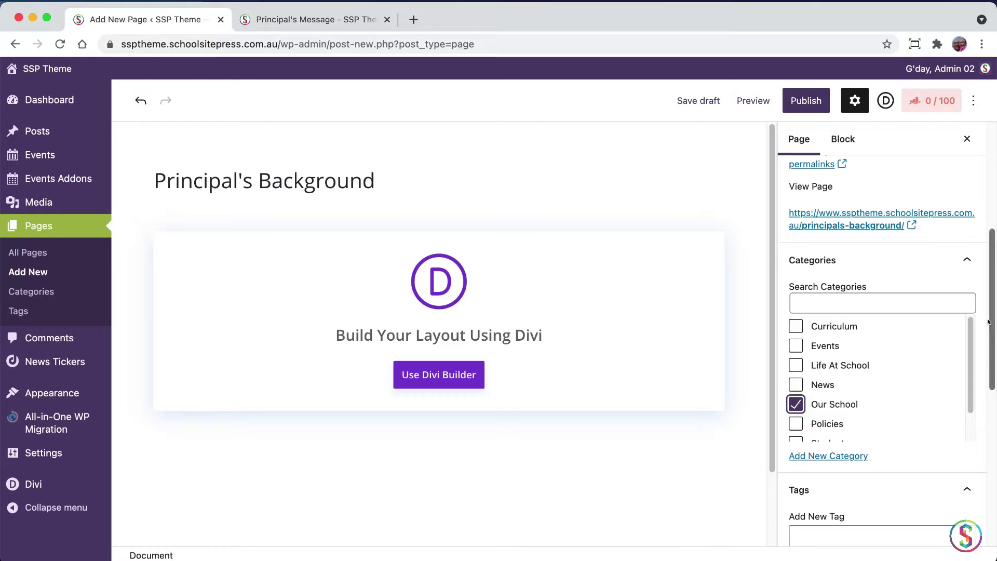
- Set Principals-Message-Image.jpg from the Featured Images folder of the media library as the page's featured image
scroll(935, 416, down, 5)
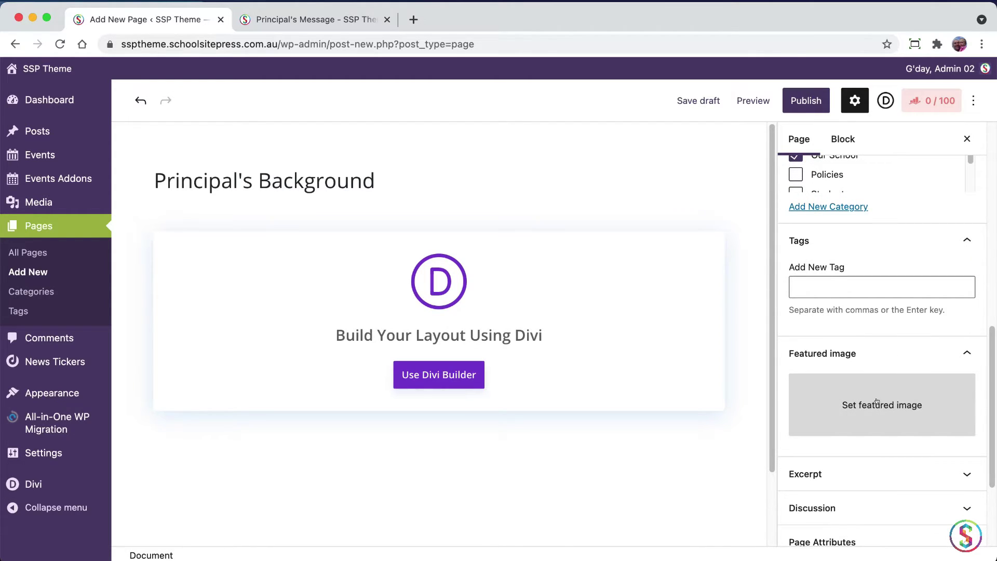
click(875, 405)
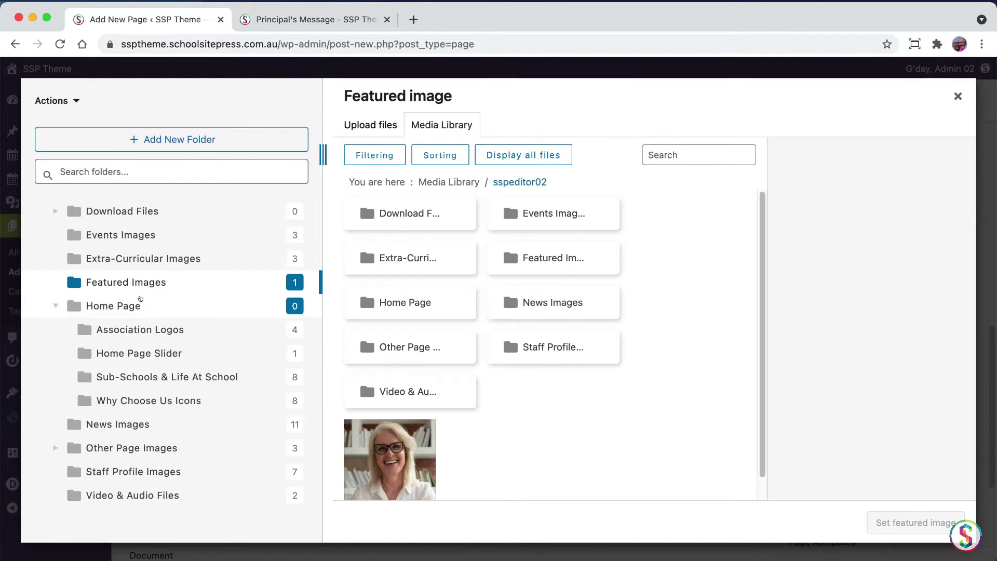
click(222, 284)
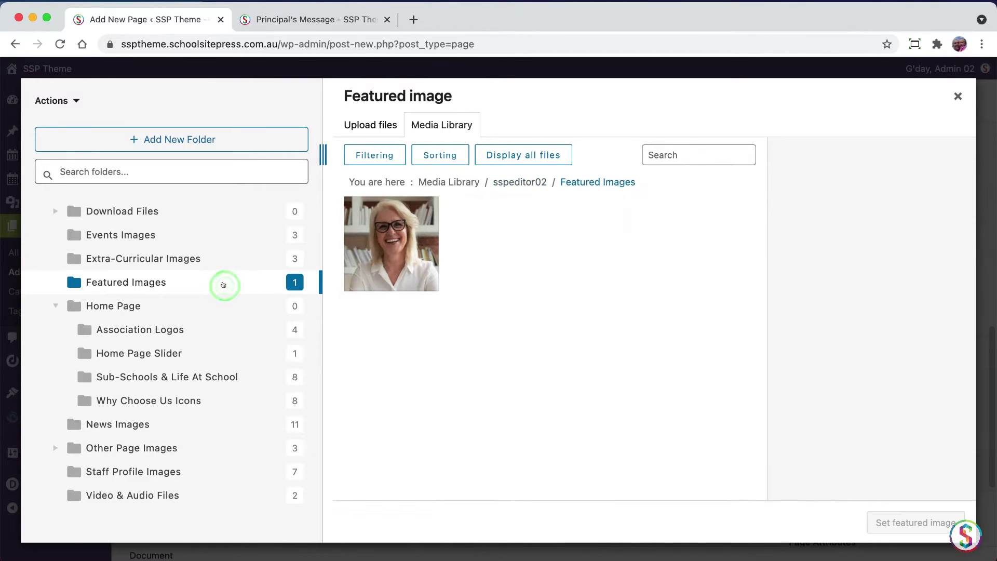
mouse_move(394, 259)
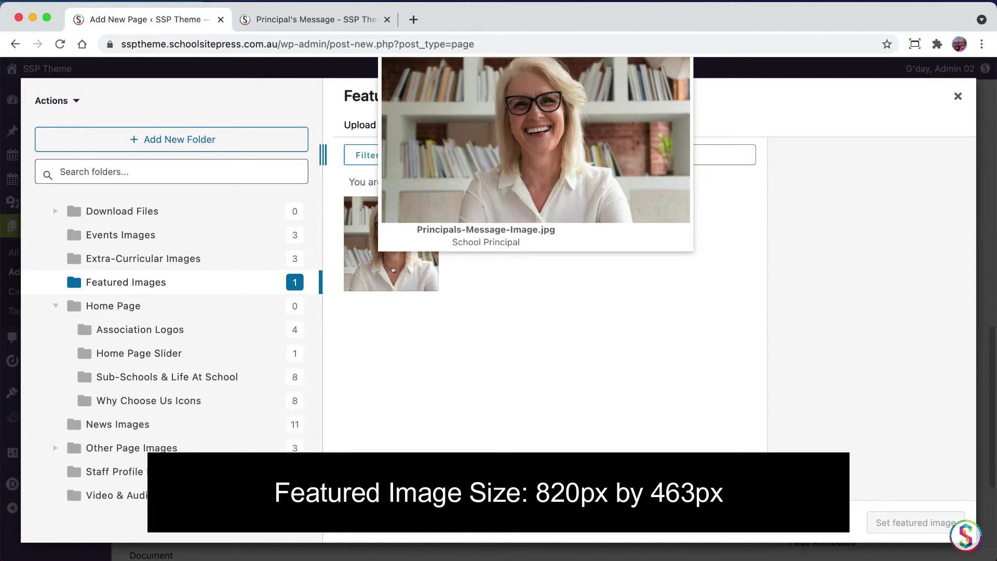
click(393, 269)
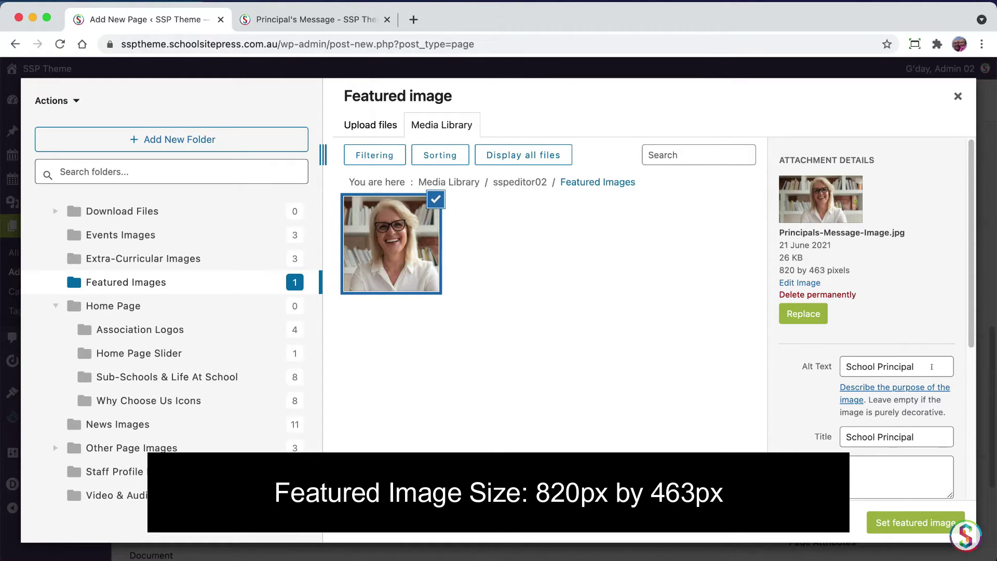
drag(970, 283, 969, 352)
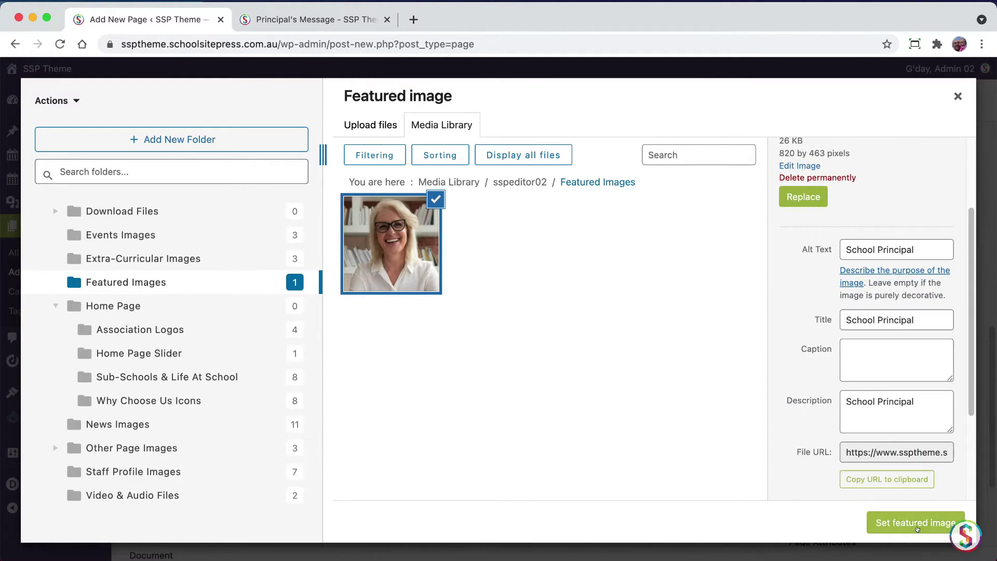
click(917, 529)
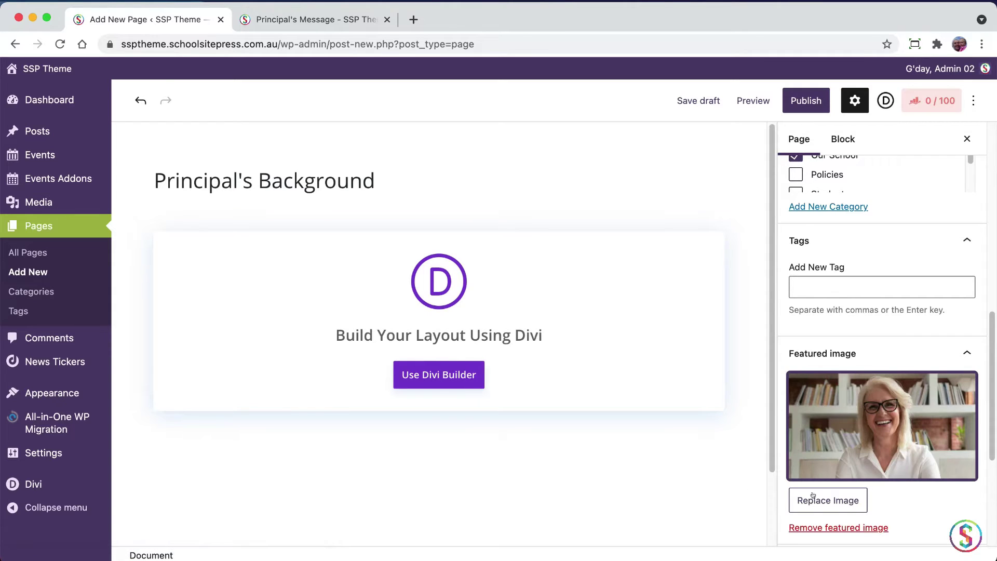
- Review the remaining page settings and publish the Principal's Background page
scroll(966, 336, down, 4)
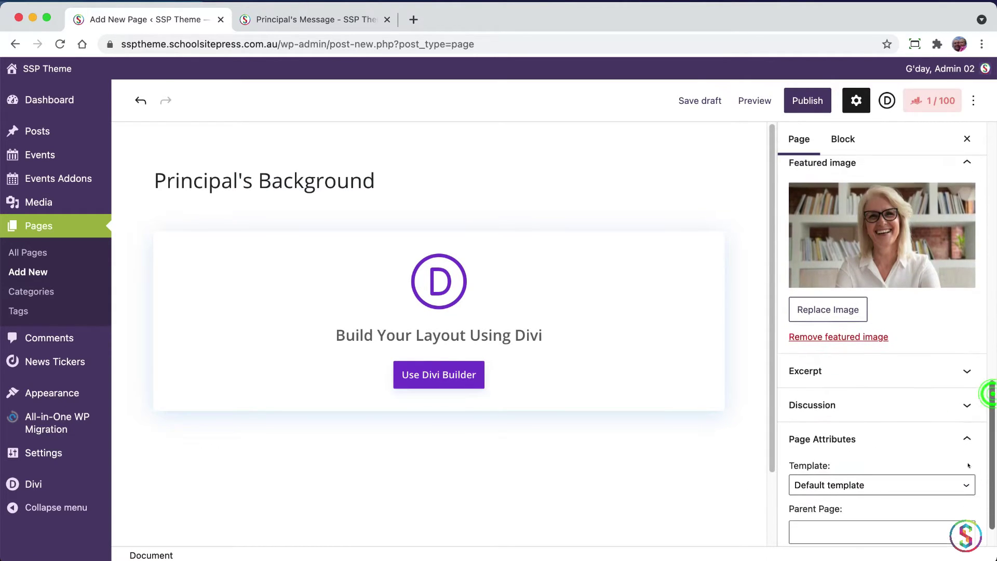
scroll(967, 336, up, 5)
scroll(966, 336, up, 5)
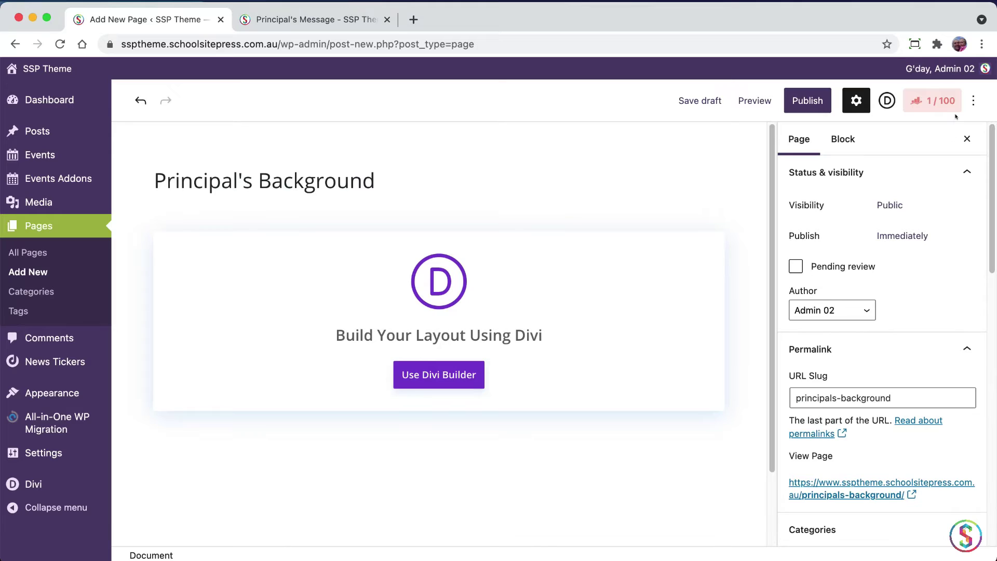
click(804, 100)
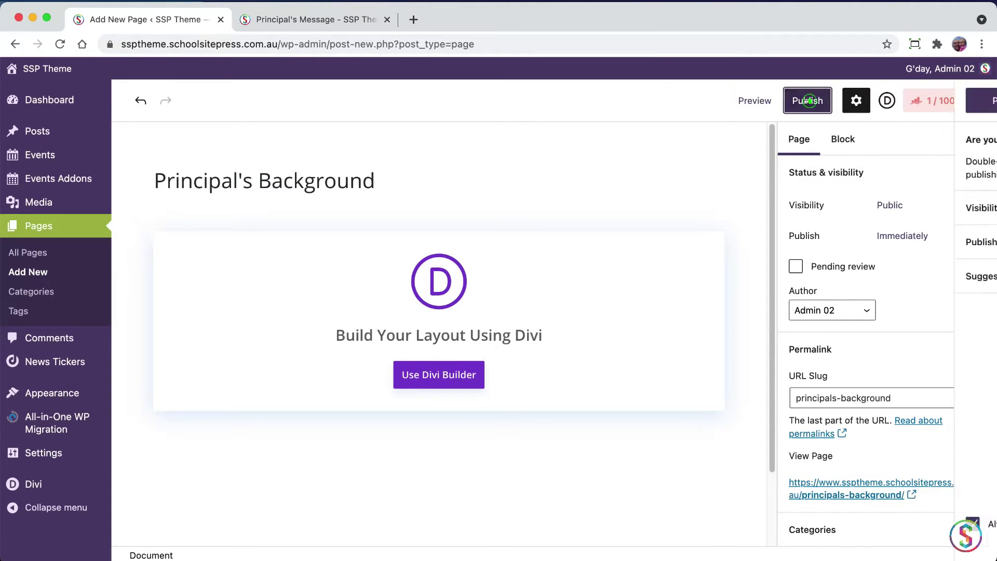
click(845, 101)
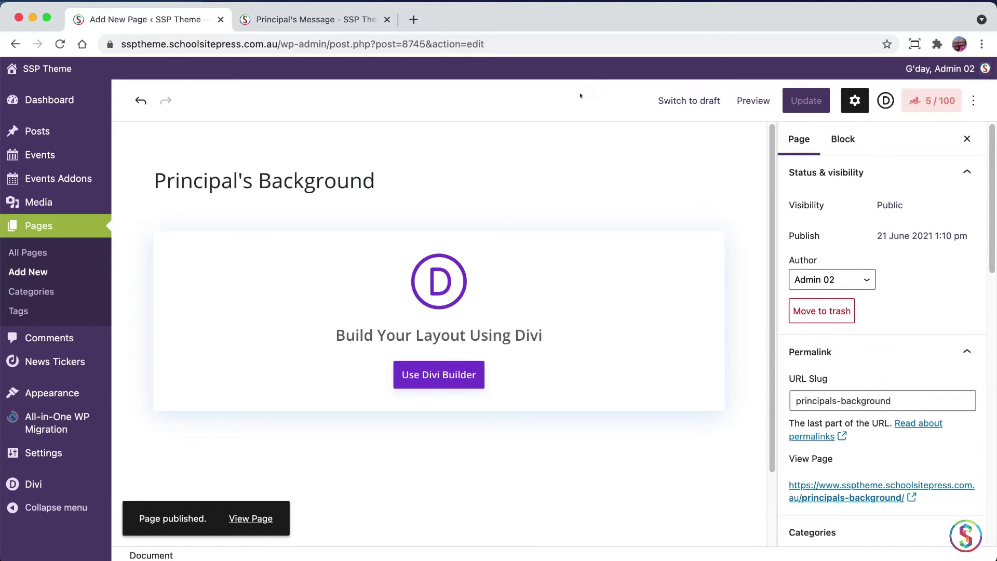
- Open the site's menu editor and add the Principal's Background page to the Primary Menu
mouse_move(74, 394)
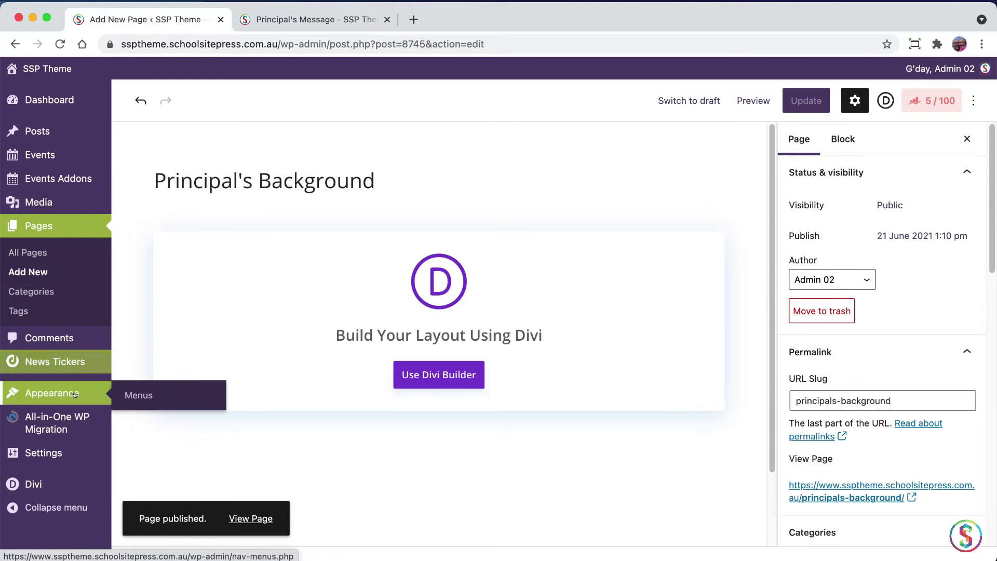
click(142, 396)
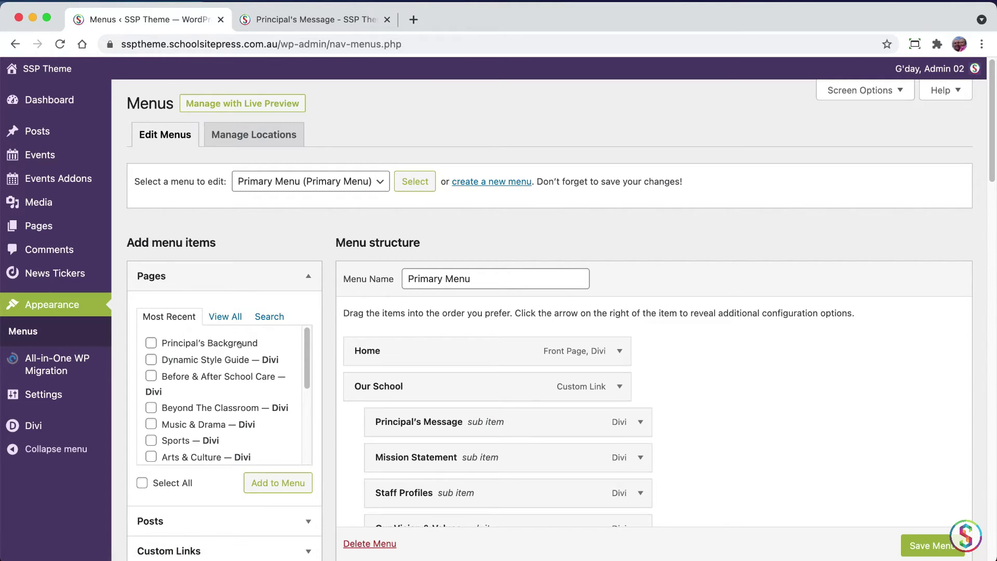
click(147, 342)
- Move Principal's Background to be a sub item of Our School directly below Principal's Message, and save the menu
drag(991, 87, 897, 434)
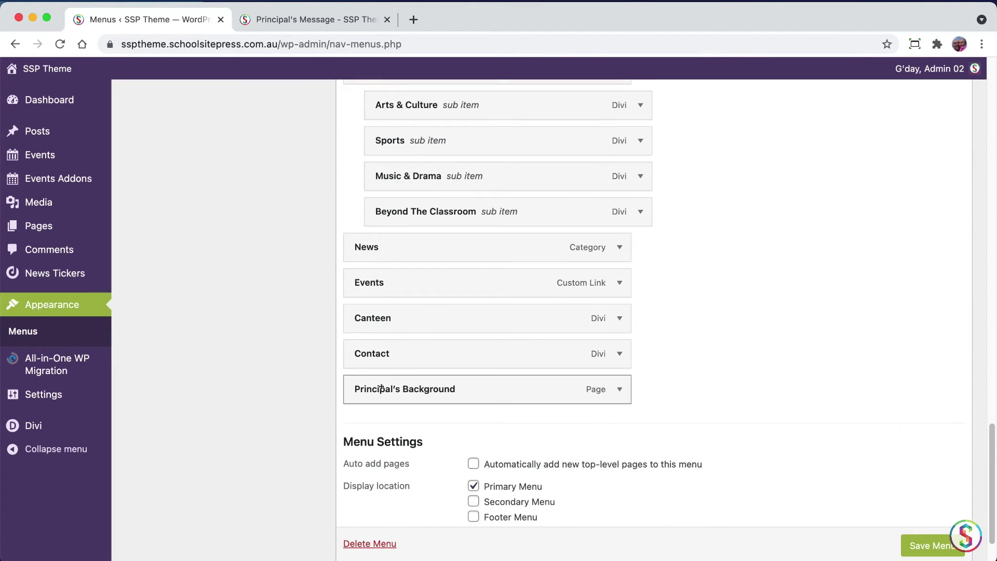
drag(354, 389, 379, 460)
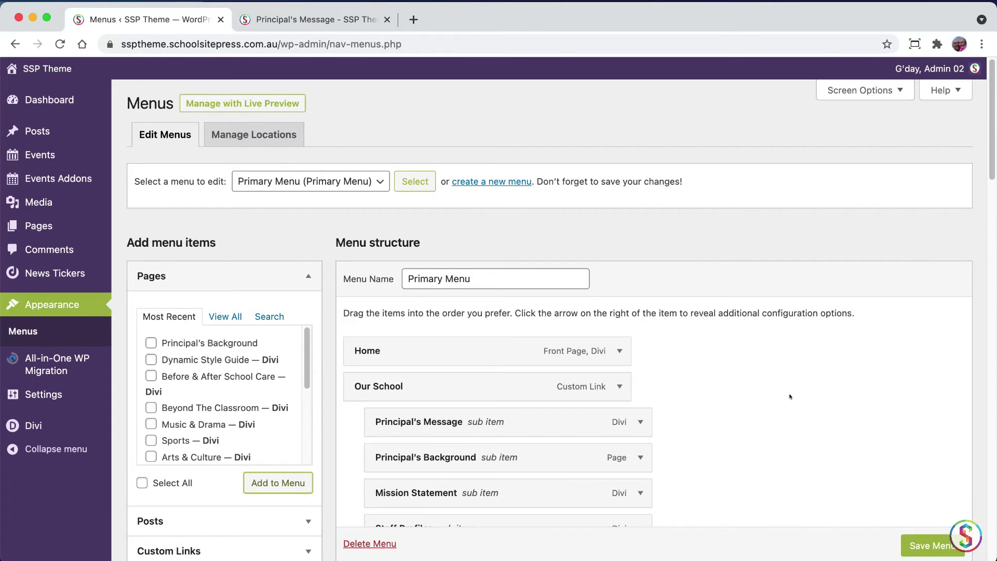
scroll(935, 546, down, 1)
click(935, 545)
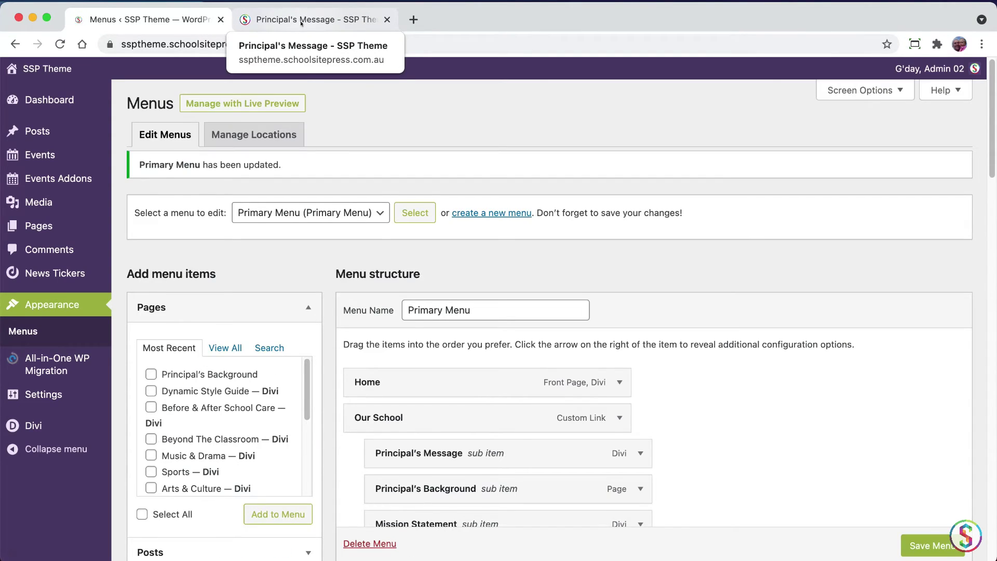
- Reload the live Principal's Message page and open the Principal's Background page from its Our School sidebar menu
click(302, 22)
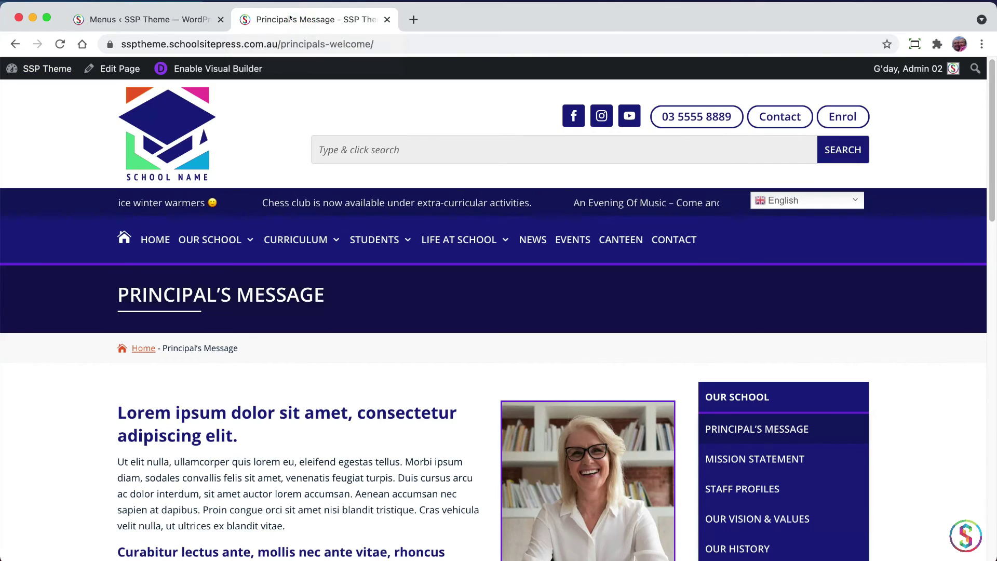
key(super+r)
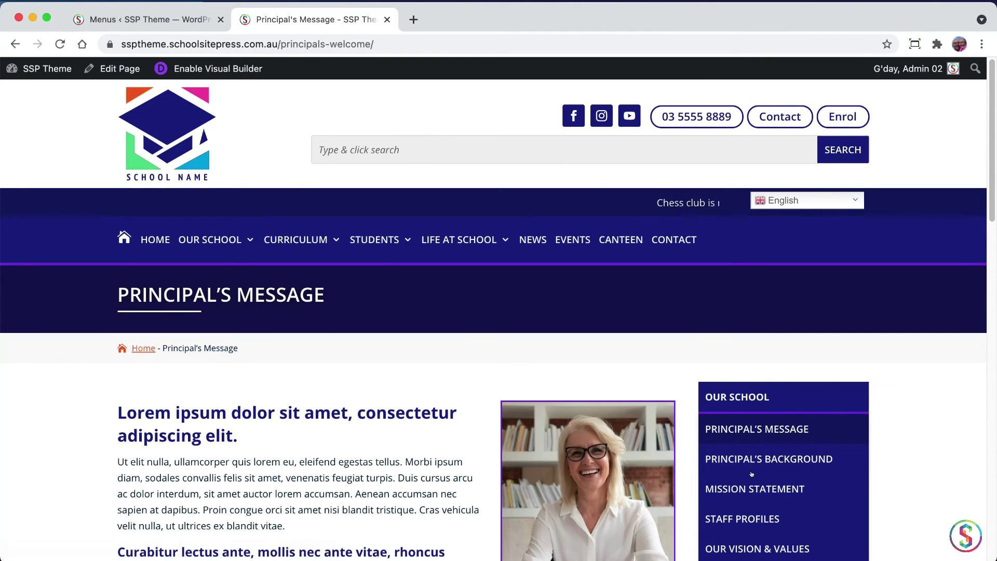
click(812, 458)
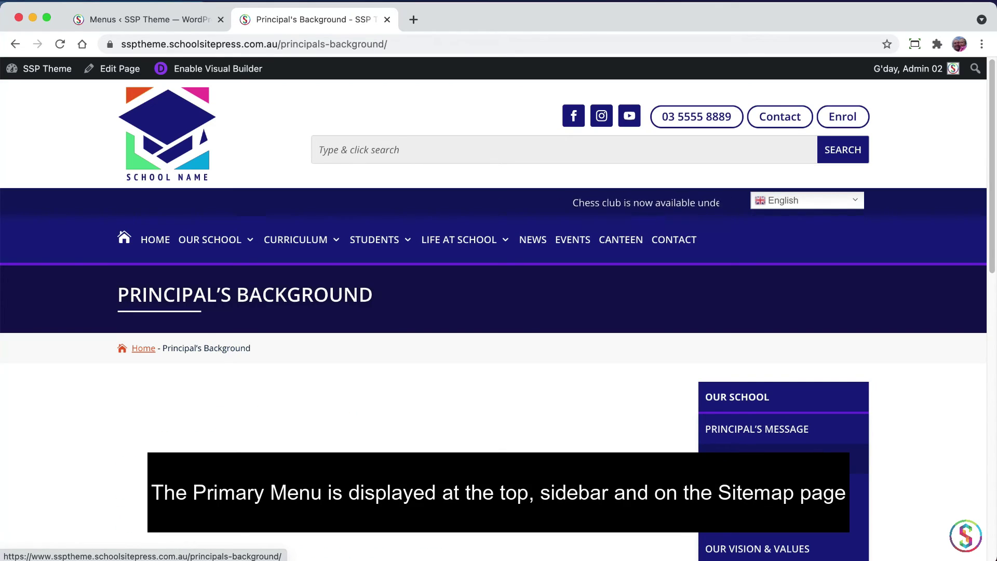
- Check the Our School entries in the site's main navigation and in the menu on the Sitemap page
mouse_move(210, 240)
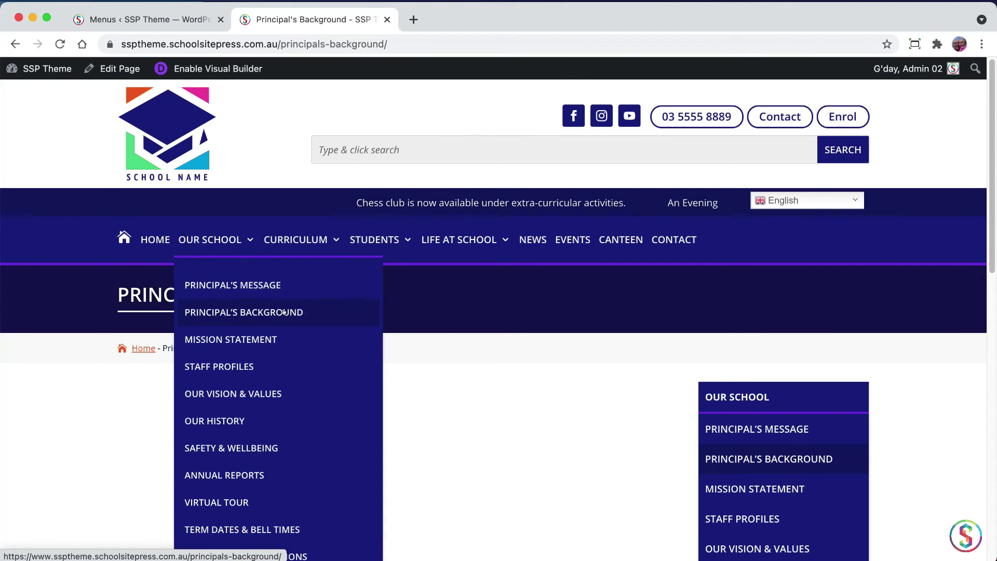
scroll(948, 349, down, 5)
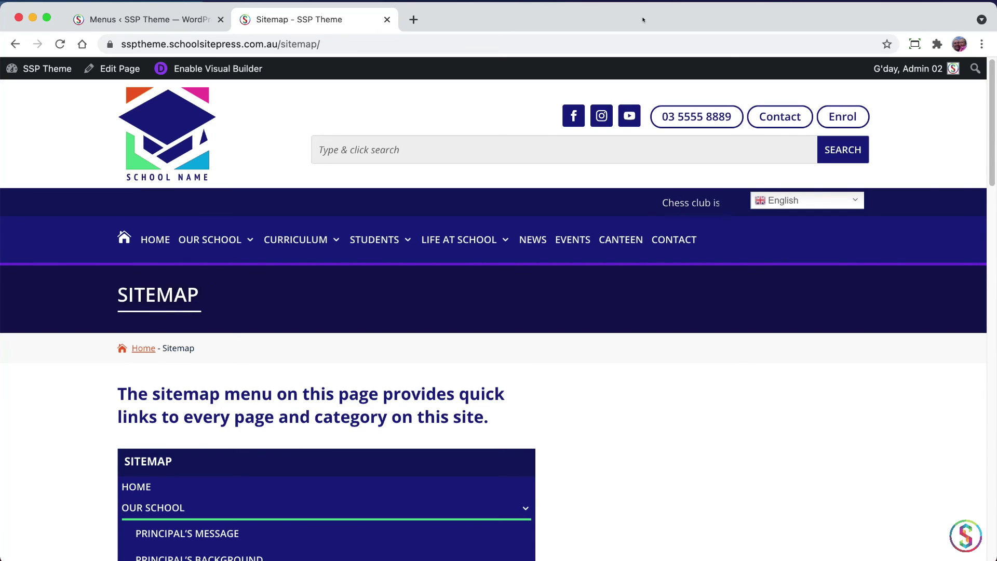
drag(987, 129, 982, 176)
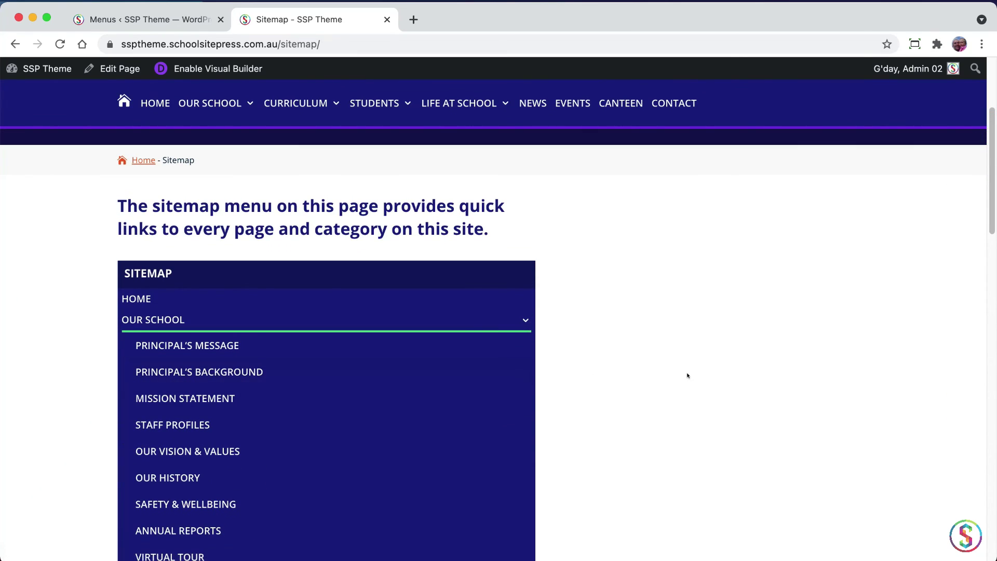